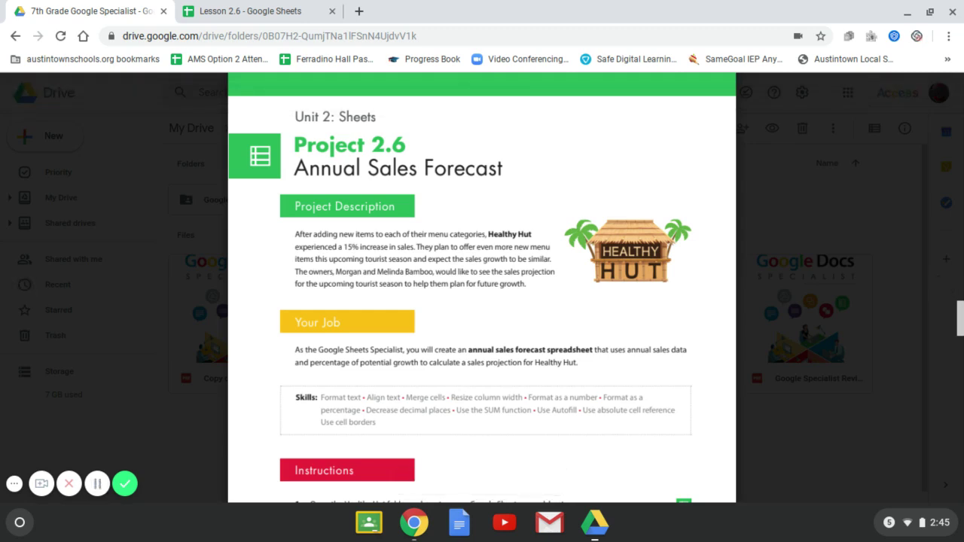
# - Read the Project 2.6 instructions and the Figure 2.6 data in the PDF, comparing them with the Lesson 2.6 spreadsheet
pyautogui.scroll(-5, 273, 345)
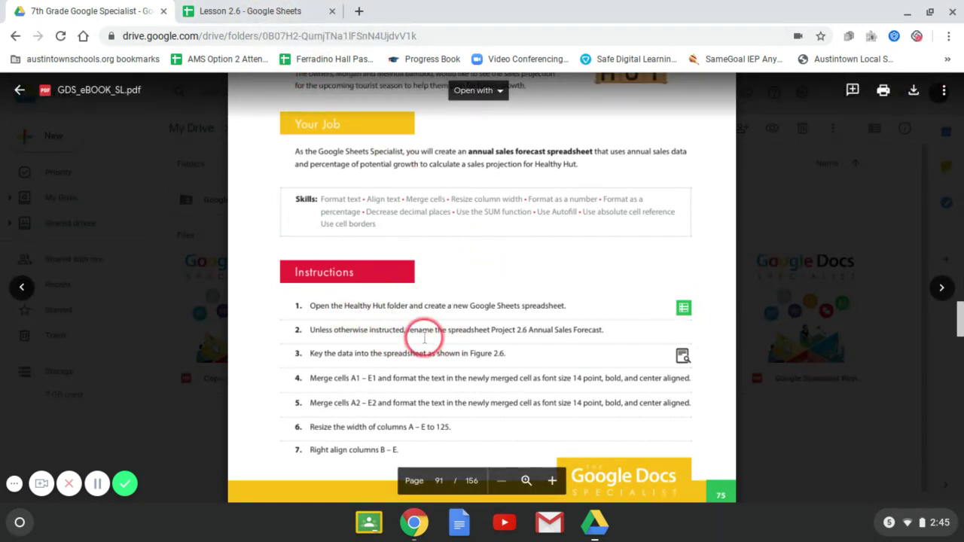
pyautogui.scroll(-5, 517, 344)
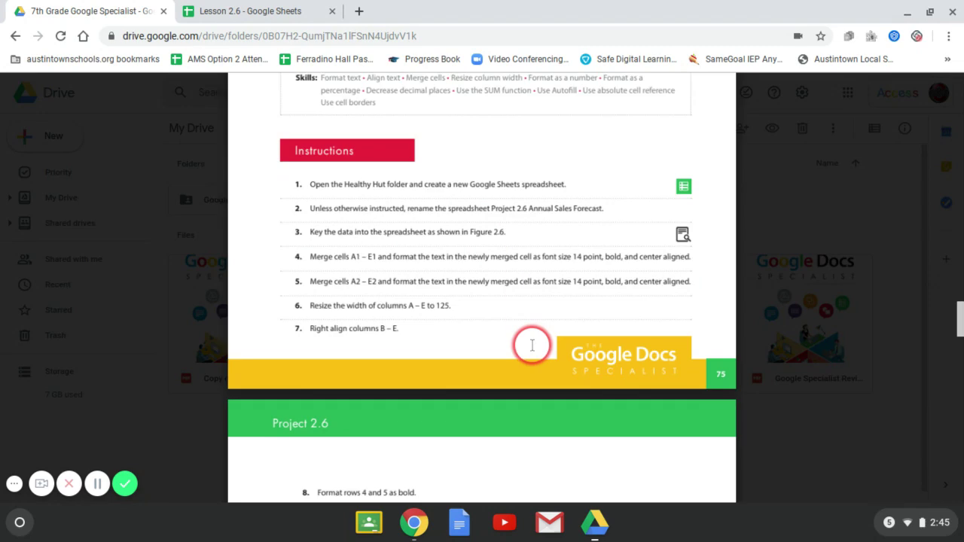
pyautogui.scroll(-8, 532, 346)
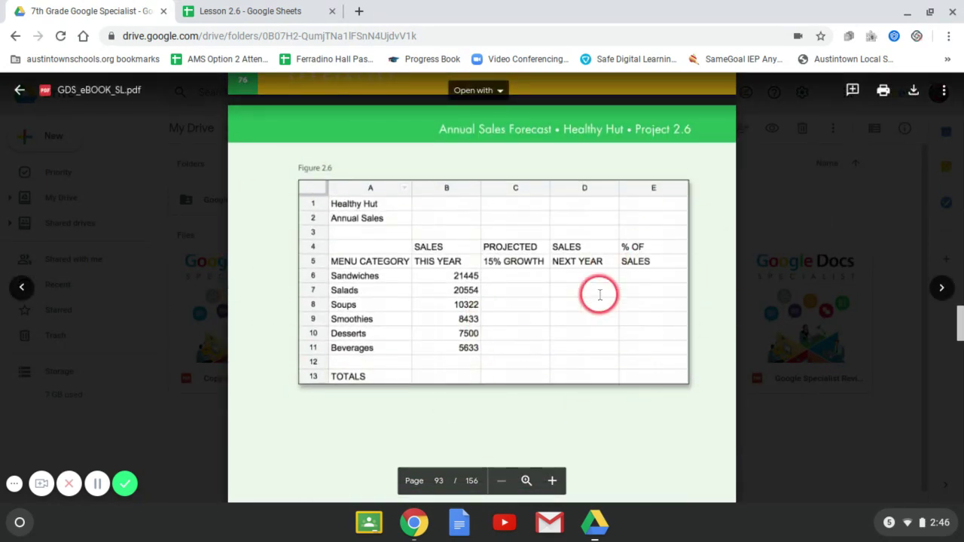
pyautogui.click(99, 486)
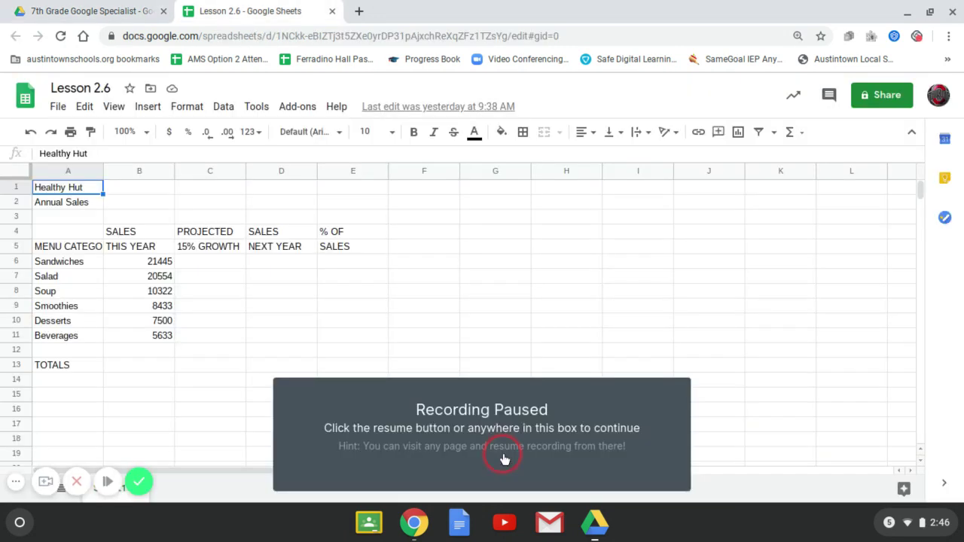
pyautogui.click(503, 456)
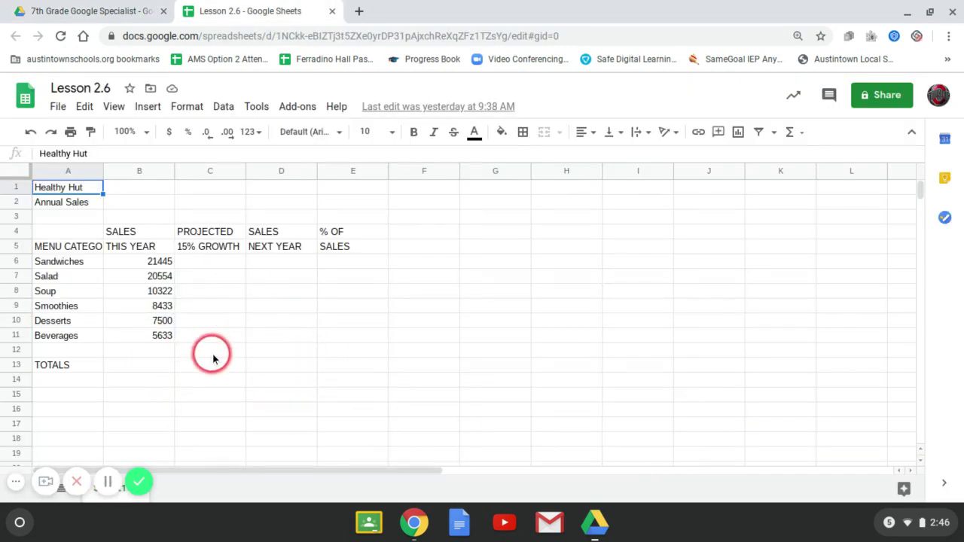
pyautogui.click(98, 15)
pyautogui.scroll(-10, 428, 308)
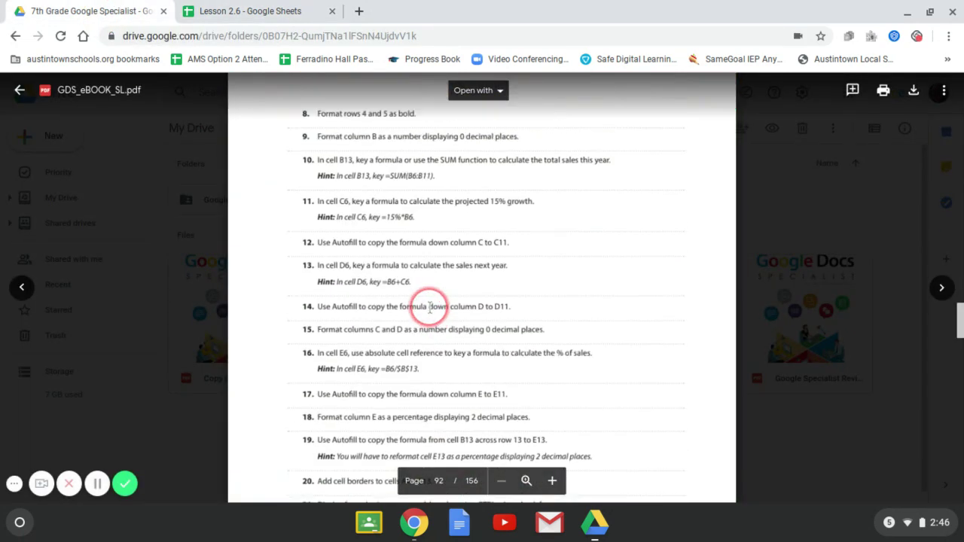
pyautogui.scroll(2, 430, 307)
pyautogui.scroll(2, 429, 307)
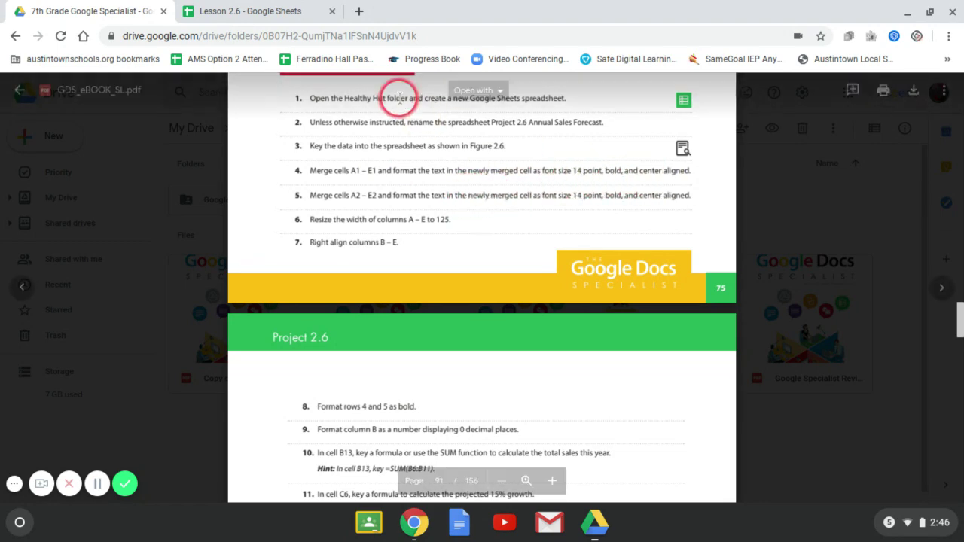
# - In the Lesson 2.6 spreadsheet, merge cells A1 to E1 and format the Healthy Hut title as centered, bold, 14 point
pyautogui.click(301, 15)
pyautogui.moveTo(92, 188); pyautogui.dragTo(354, 188)
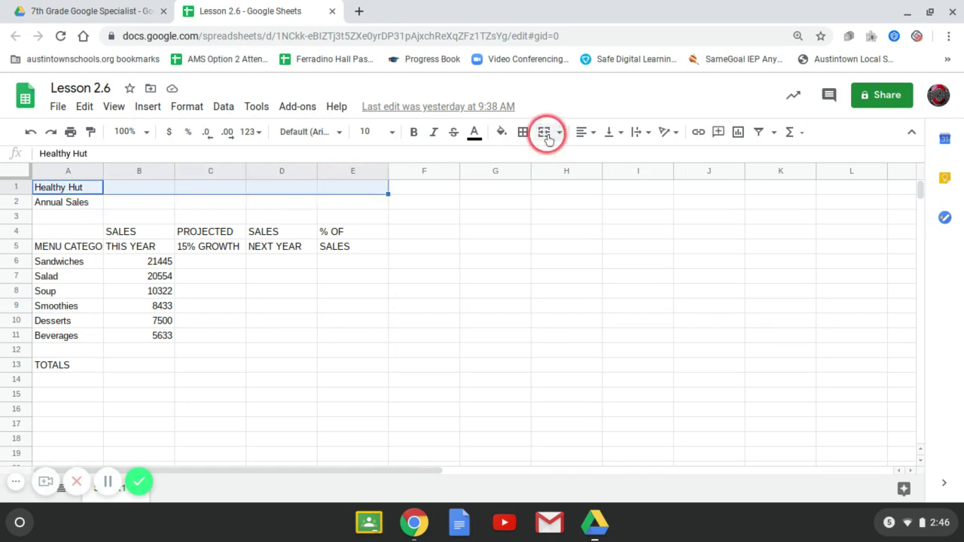
pyautogui.click(544, 132)
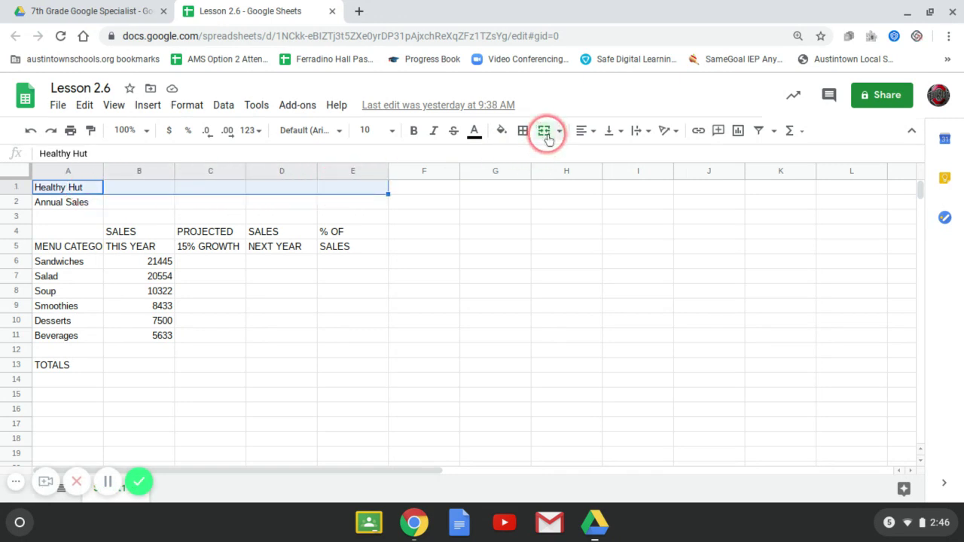
pyautogui.click(584, 131)
pyautogui.click(595, 156)
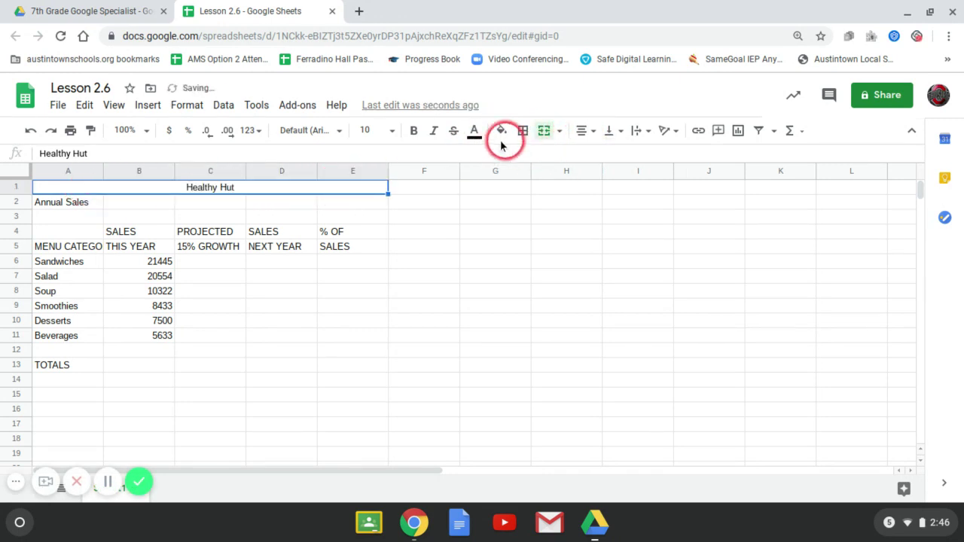
pyautogui.click(413, 131)
pyautogui.click(392, 134)
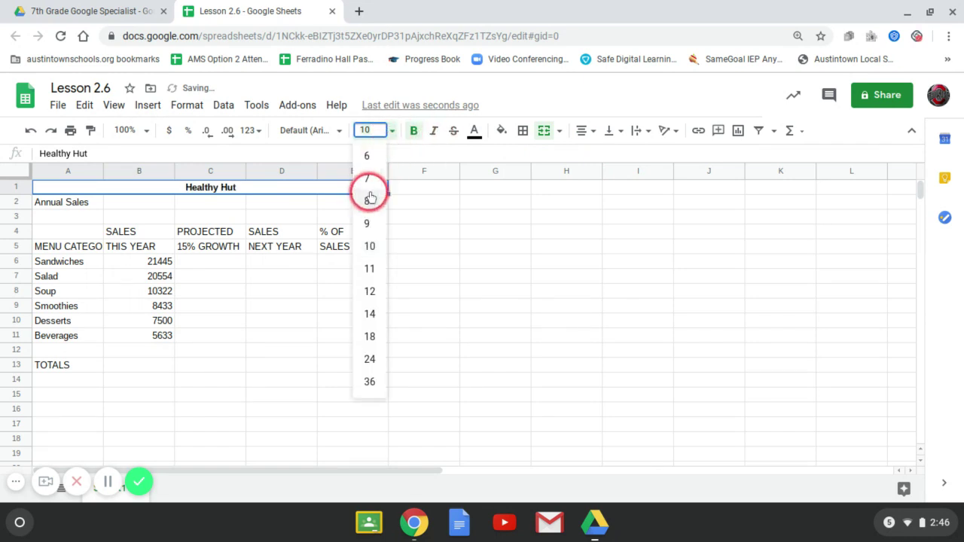
pyautogui.click(370, 315)
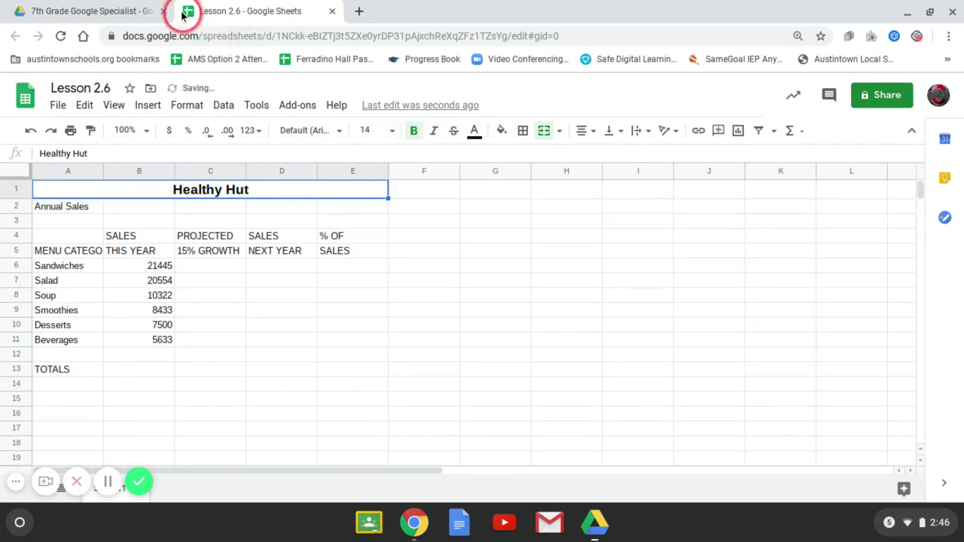
# - Check instruction 5 in the PDF, then merge cells A2 to E2 and format Annual Sales as centered, bold, 14 point
pyautogui.click(118, 10)
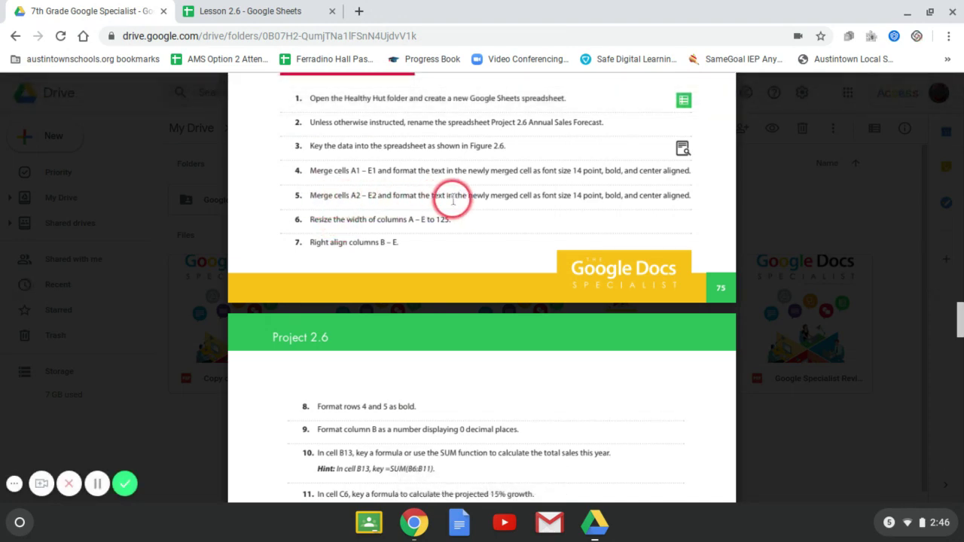
pyautogui.click(279, 16)
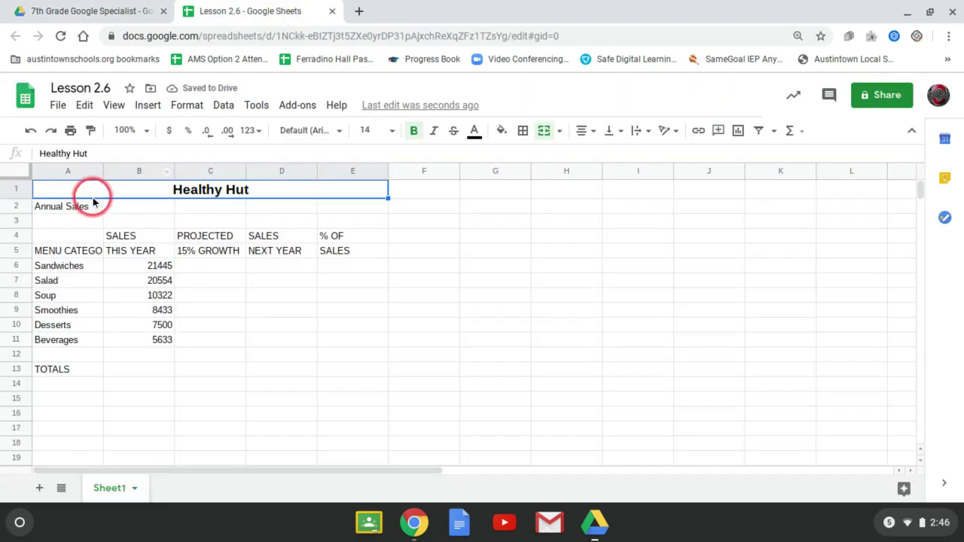
pyautogui.click(71, 209)
pyautogui.moveTo(72, 209); pyautogui.dragTo(354, 209)
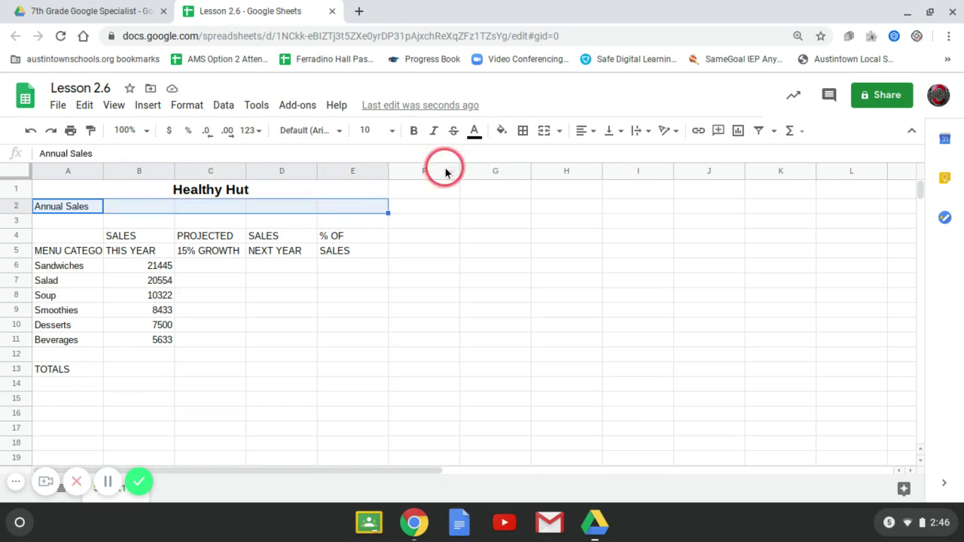
pyautogui.click(545, 136)
pyautogui.click(589, 135)
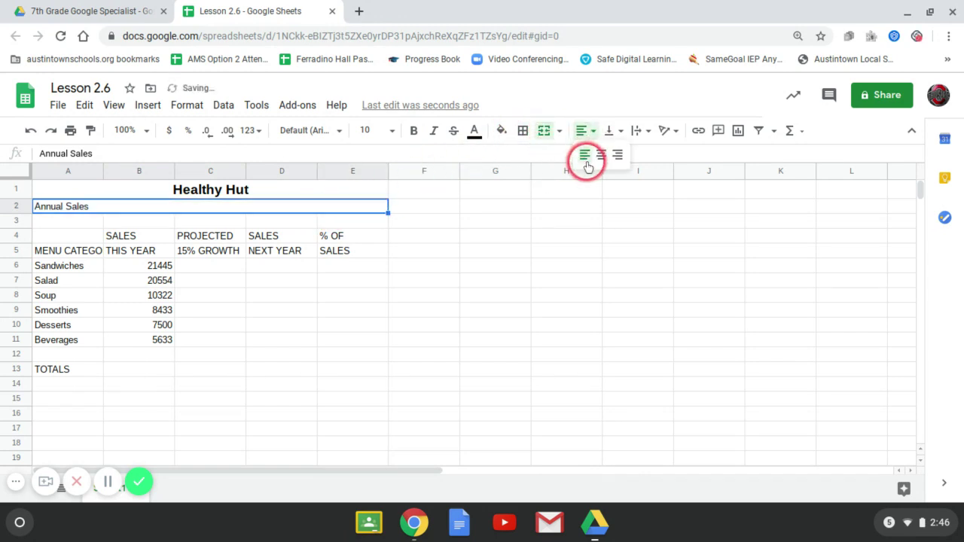
pyautogui.click(600, 155)
pyautogui.click(414, 131)
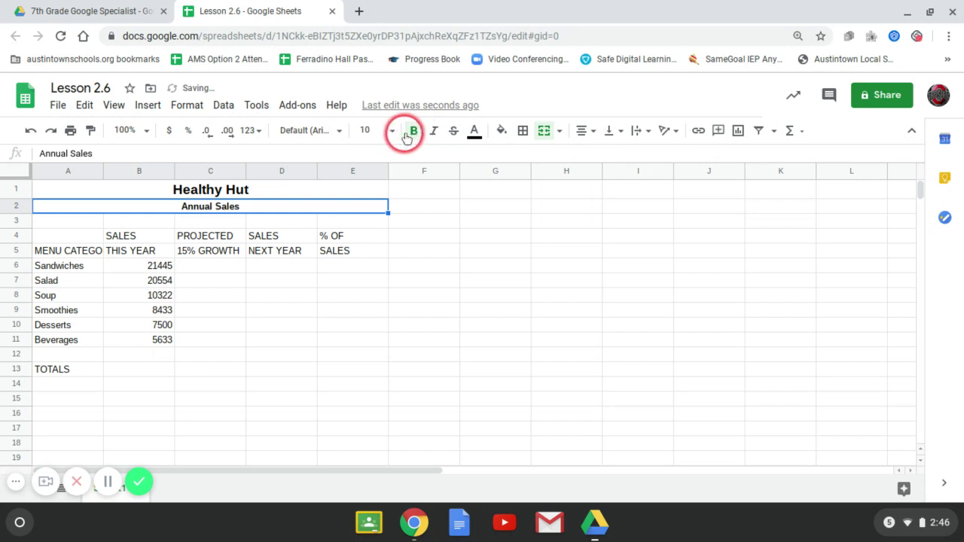
pyautogui.click(397, 136)
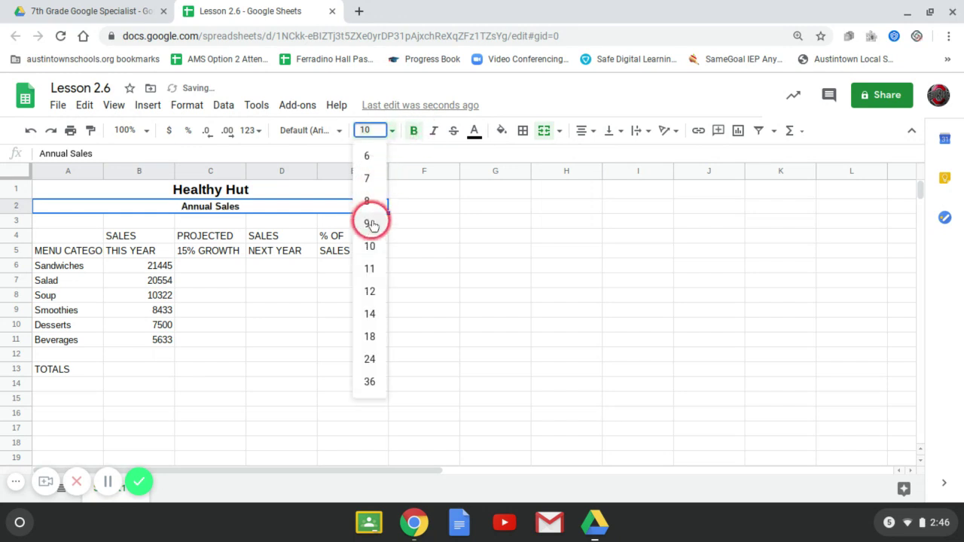
pyautogui.click(369, 312)
# - Check instruction 6 in the PDF and resize spreadsheet columns A through E to a width of 125 pixels
pyautogui.click(145, 11)
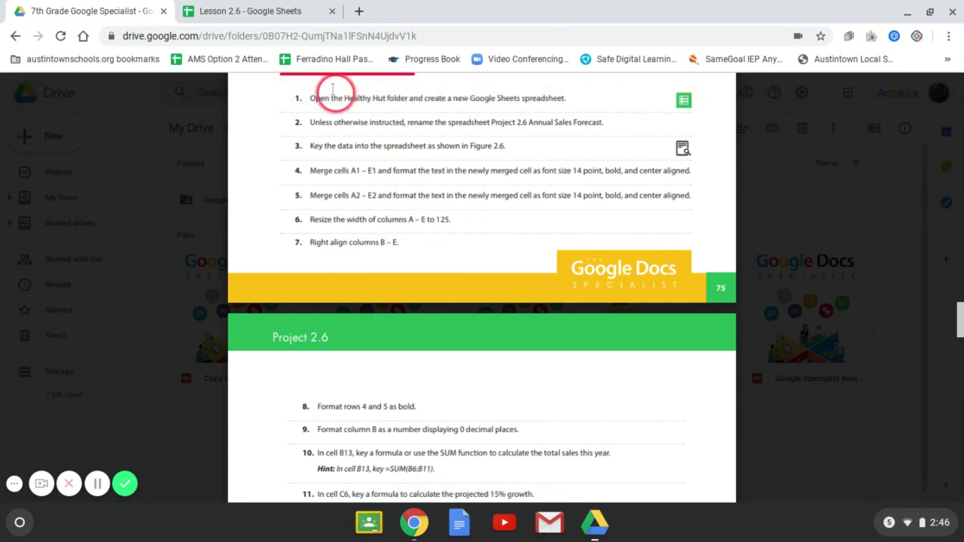
pyautogui.click(263, 14)
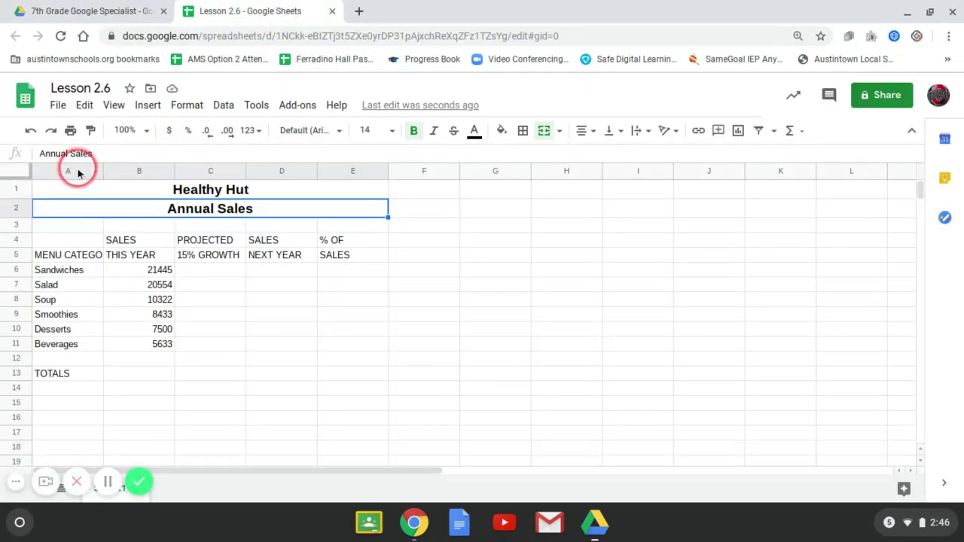
pyautogui.moveTo(78, 172); pyautogui.dragTo(375, 175)
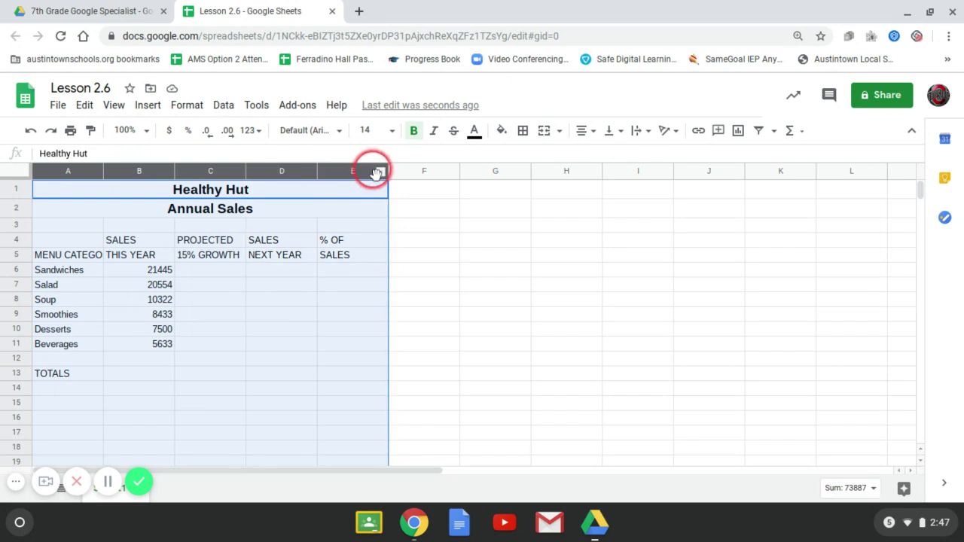
pyautogui.rightClick(369, 172)
pyautogui.click(441, 282)
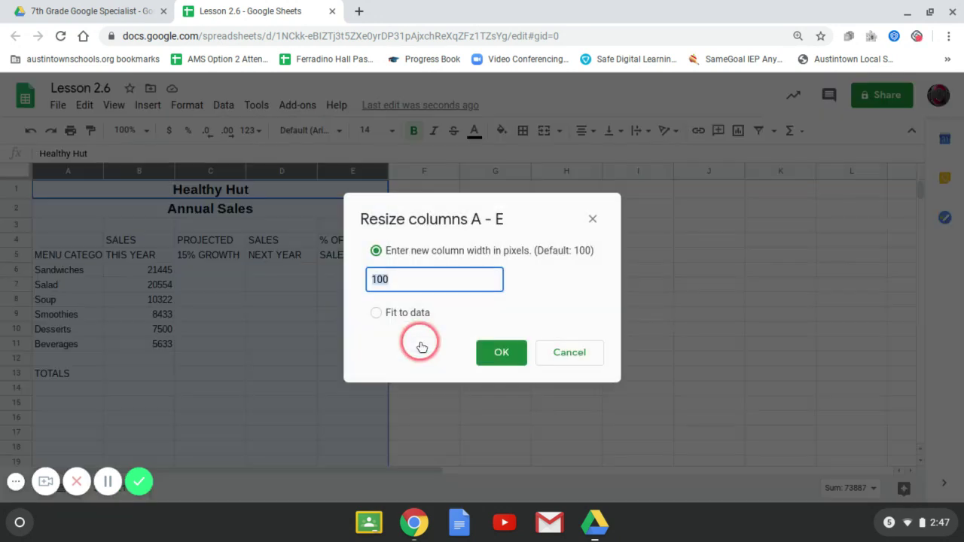
pyautogui.click(366, 265)
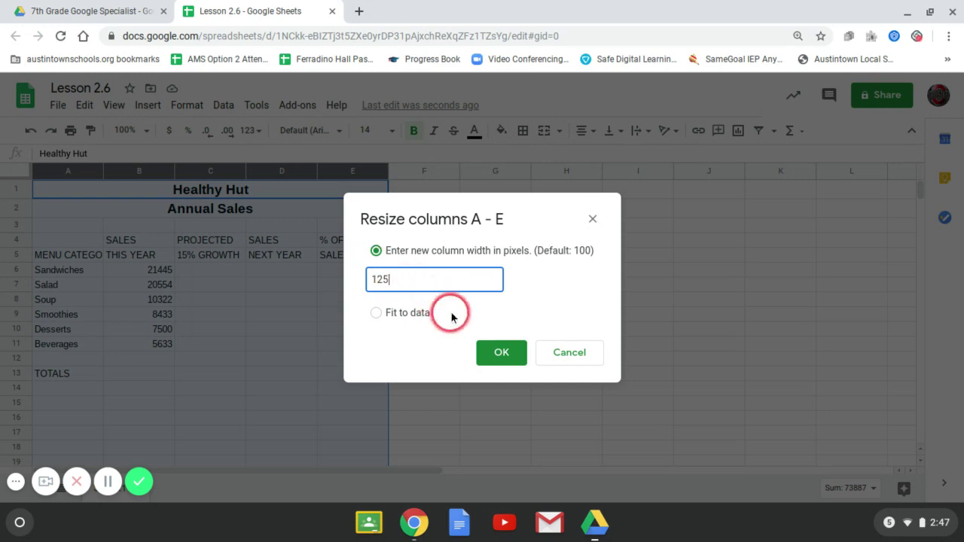
pyautogui.click(495, 351)
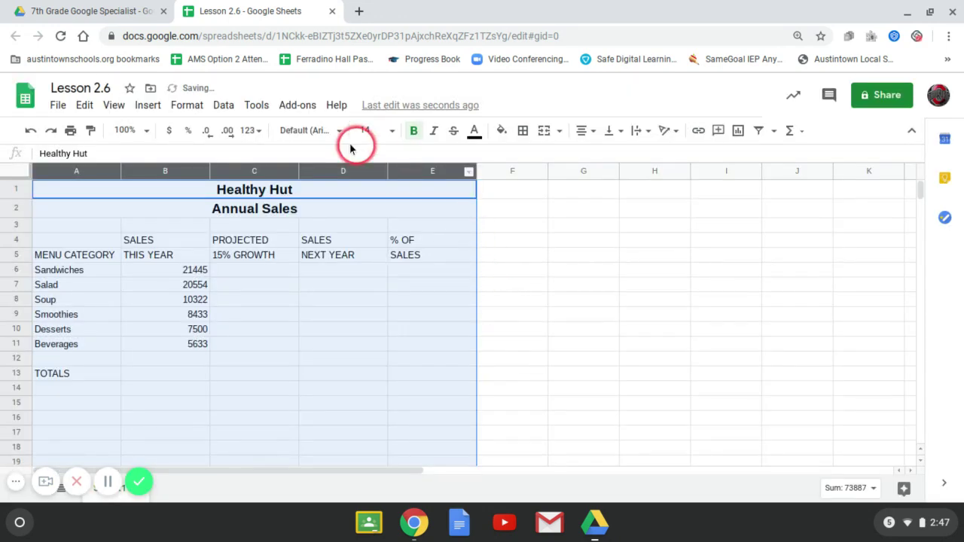
# - Check instruction 7 in the PDF and right-align columns B through E in the spreadsheet
pyautogui.click(133, 15)
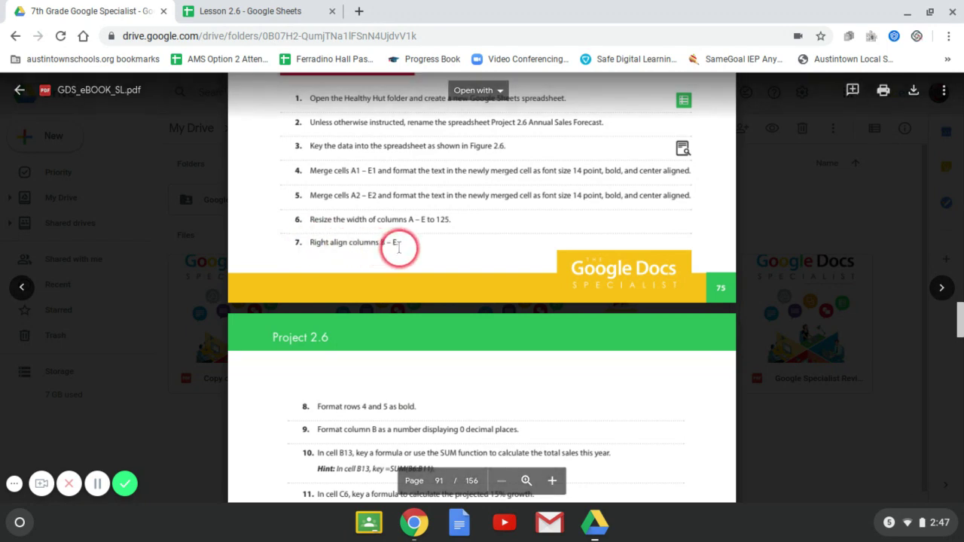
pyautogui.click(254, 18)
pyautogui.click(579, 357)
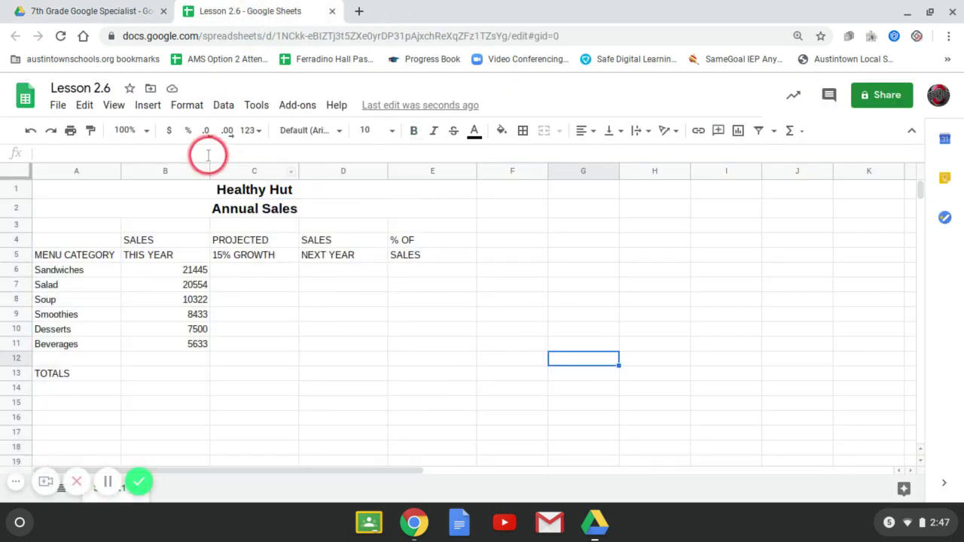
pyautogui.moveTo(166, 170); pyautogui.dragTo(414, 177)
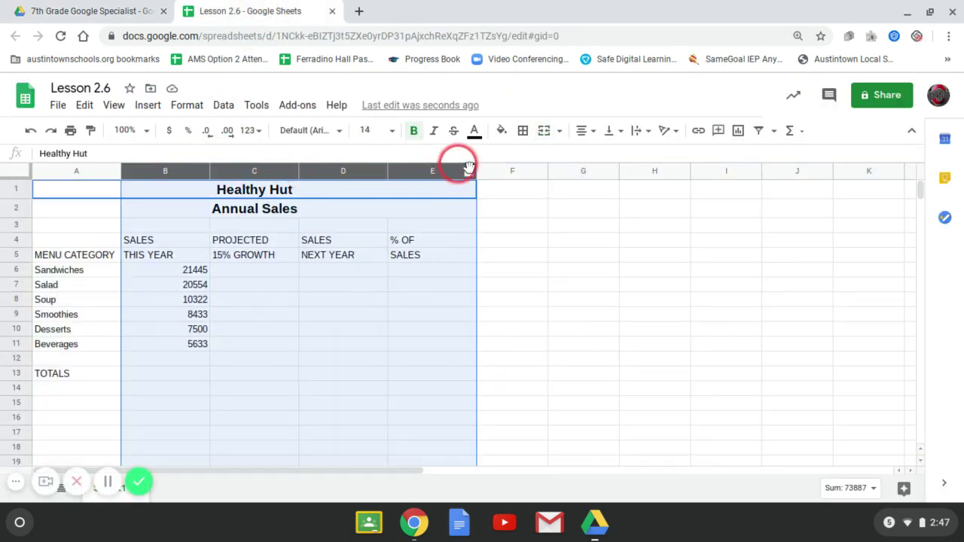
pyautogui.click(585, 131)
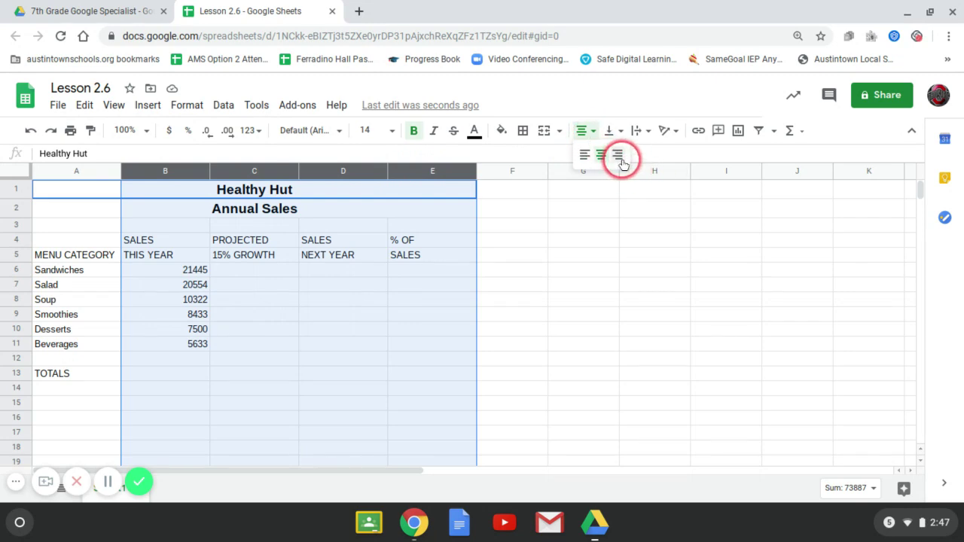
pyautogui.click(617, 156)
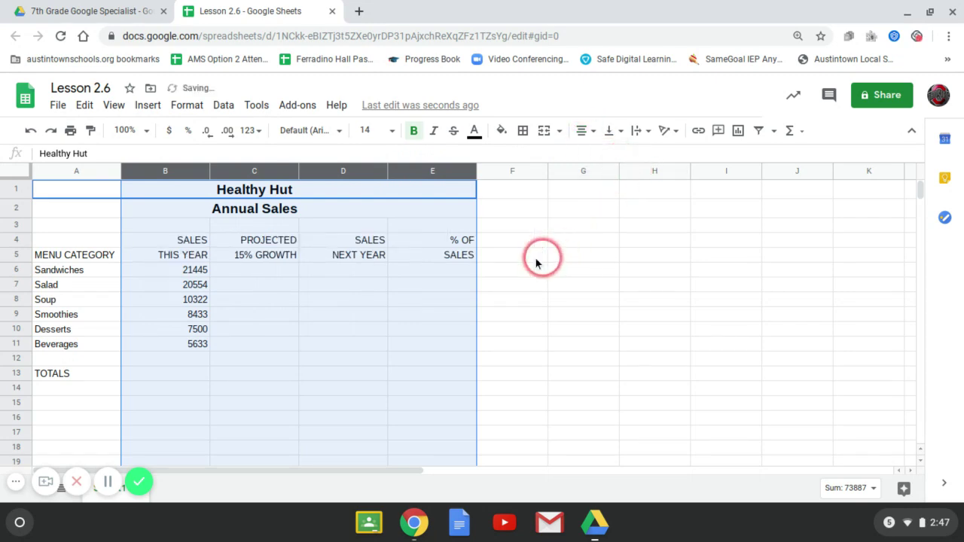
# - Check instruction 8 in the PDF and make heading rows 4 and 5 of the spreadsheet bold
pyautogui.click(143, 11)
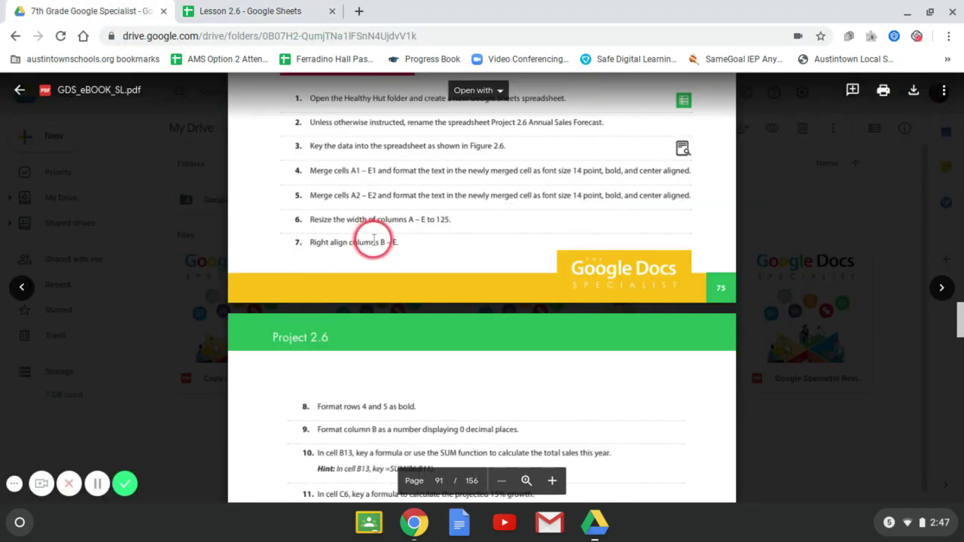
pyautogui.scroll(-3, 373, 239)
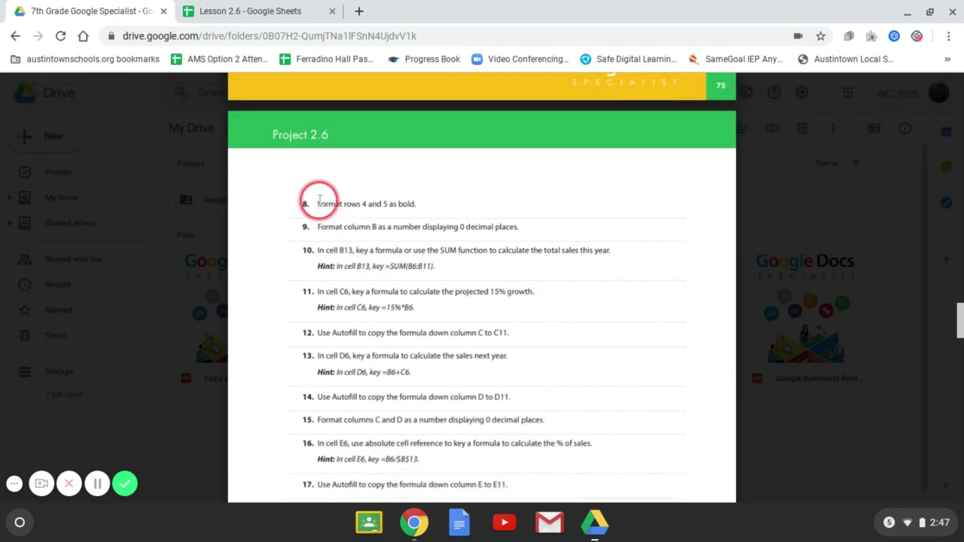
pyautogui.click(249, 12)
pyautogui.click(16, 241)
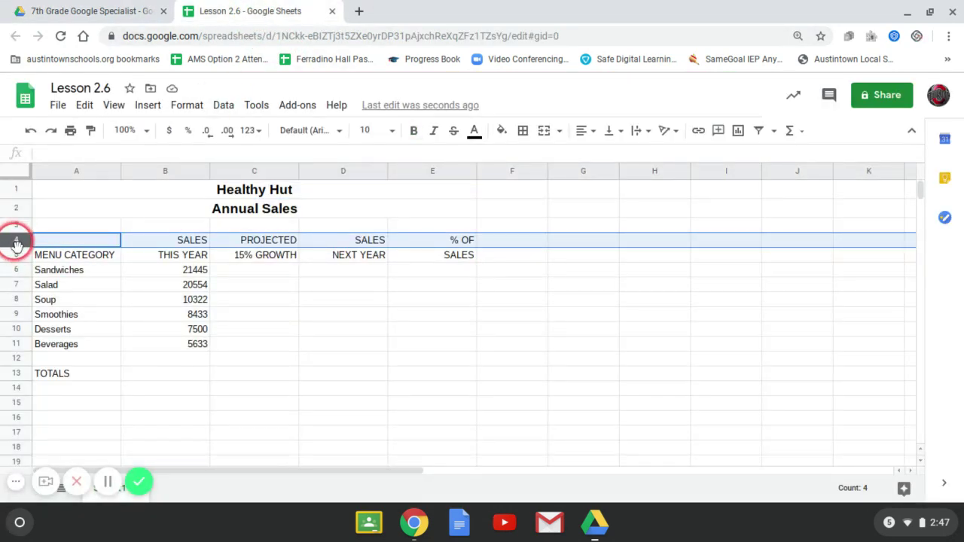
pyautogui.moveTo(21, 257); pyautogui.dragTo(17, 253)
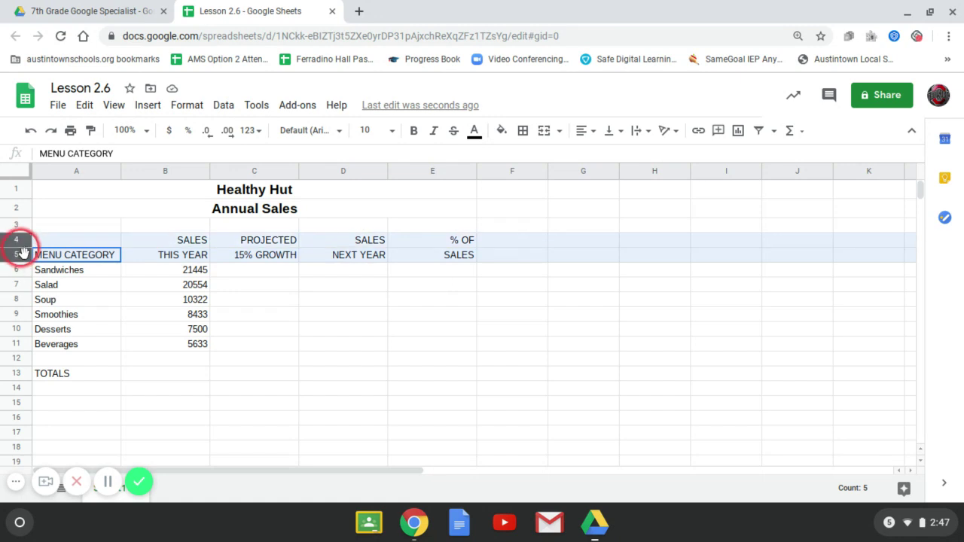
pyautogui.click(412, 134)
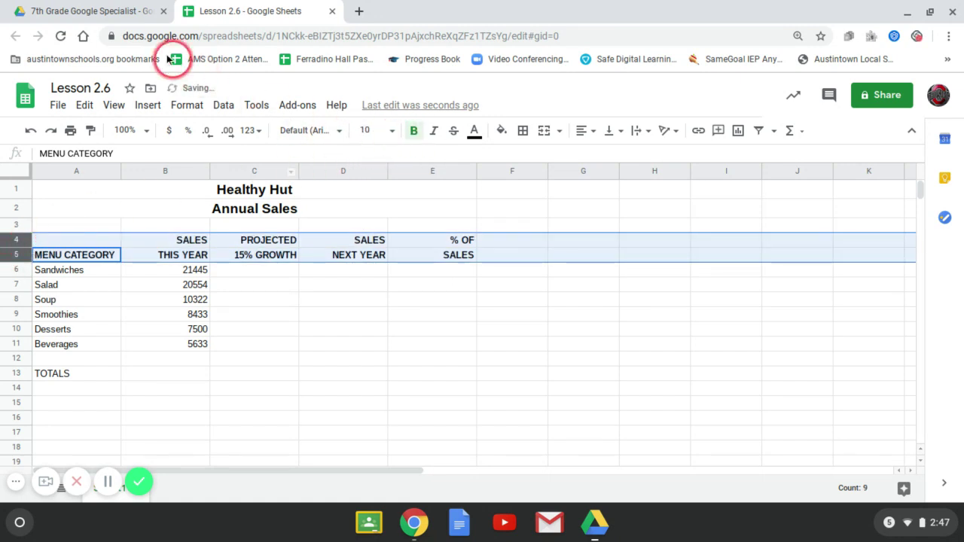
# - Check instruction 9 in the PDF and format spreadsheet column B to display 0 decimal places
pyautogui.click(115, 13)
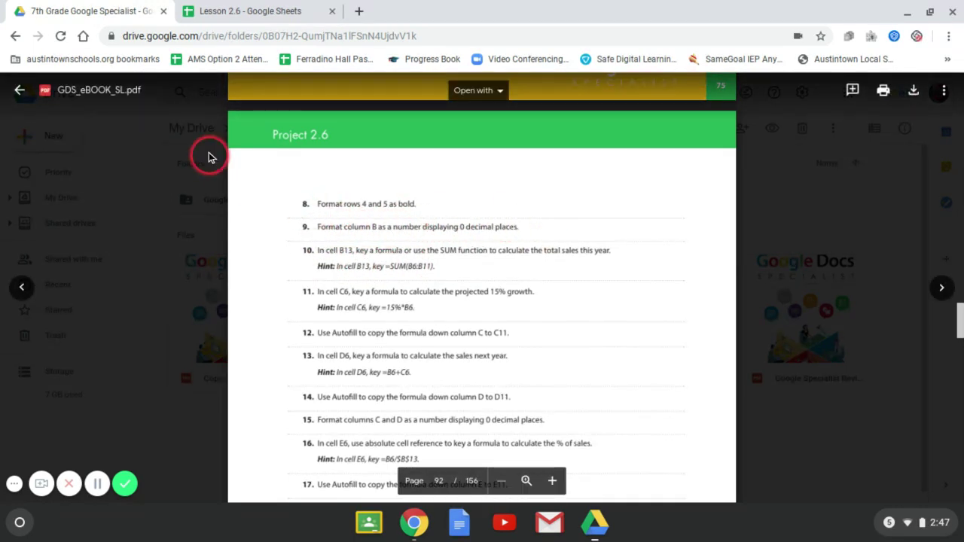
pyautogui.click(241, 11)
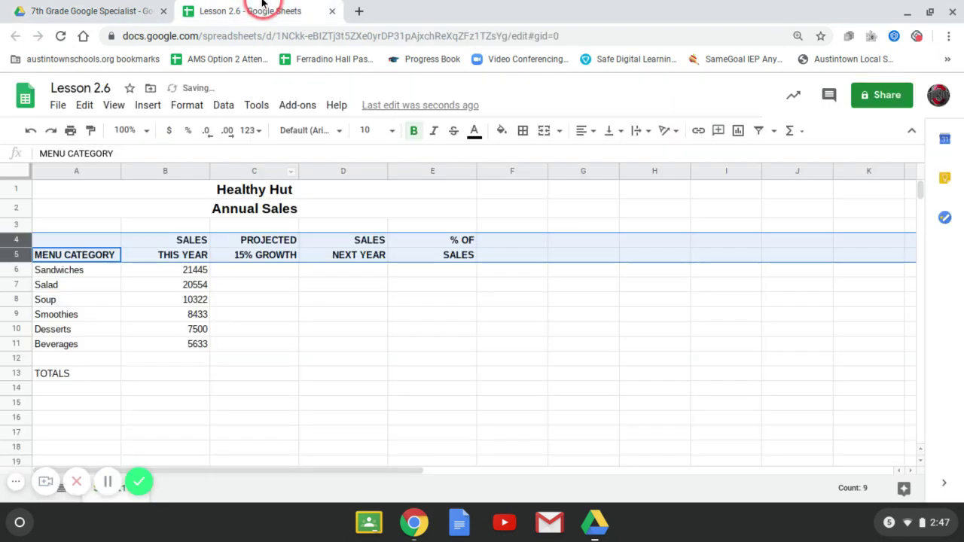
pyautogui.click(170, 172)
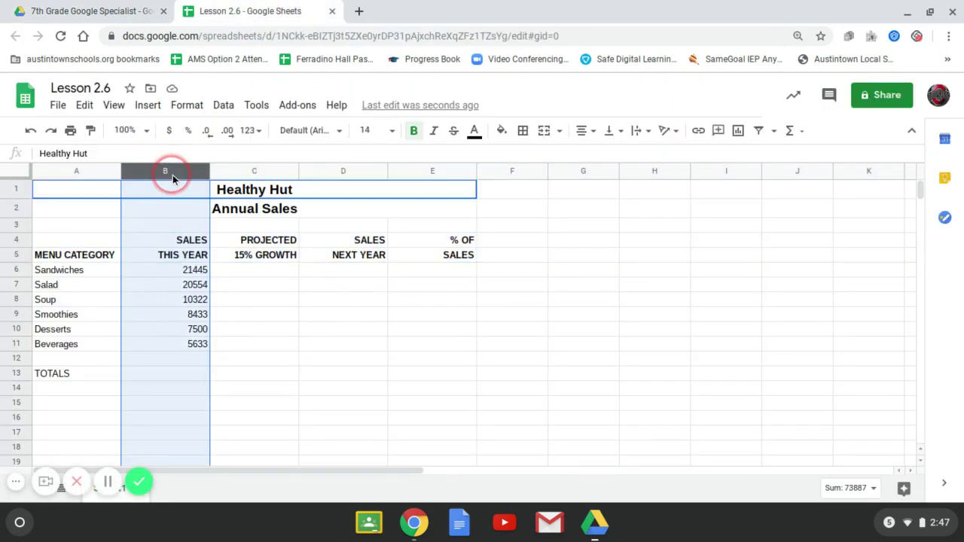
pyautogui.click(206, 132)
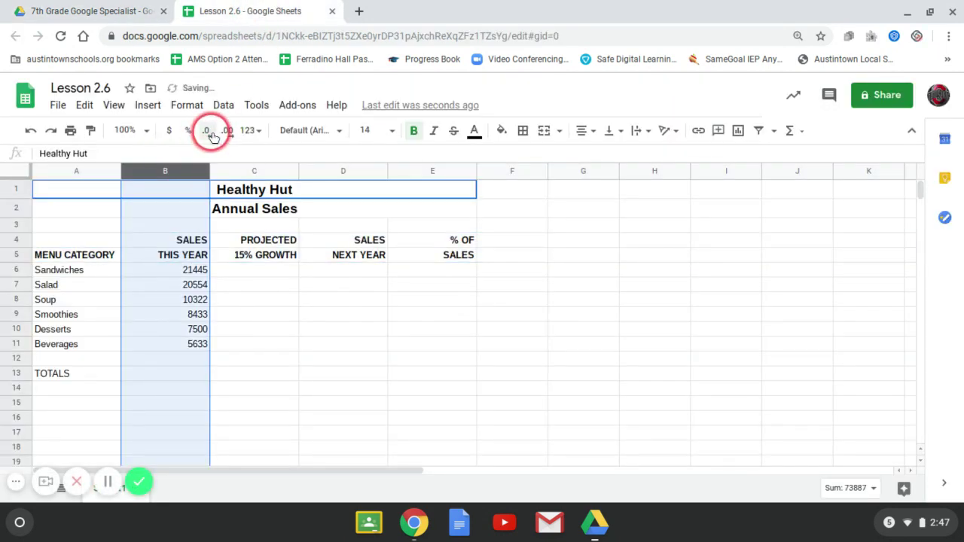
# - Check instruction 10 in the PDF and total this year's sales in cell B13 with a SUM formula over B6:B11
pyautogui.click(73, 10)
pyautogui.click(437, 274)
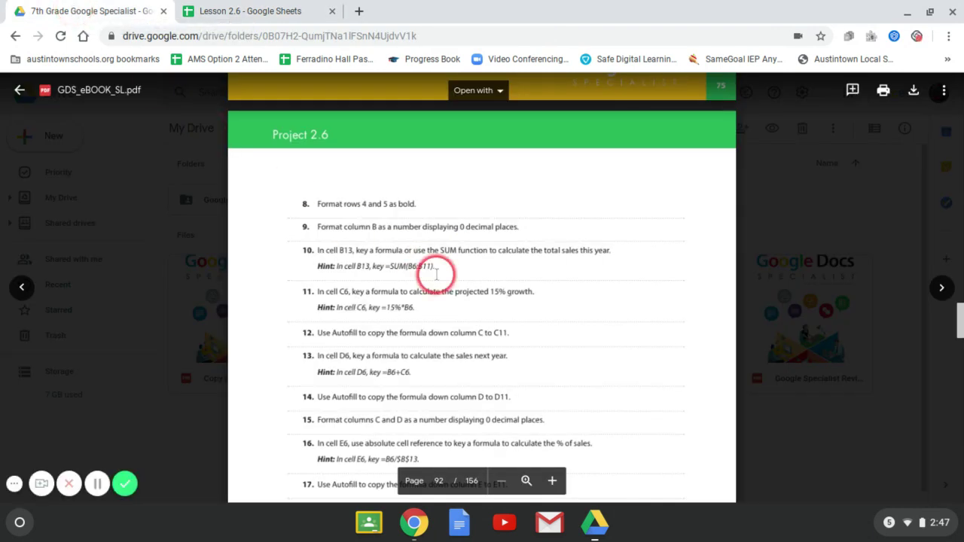
pyautogui.scroll(2, 329, 267)
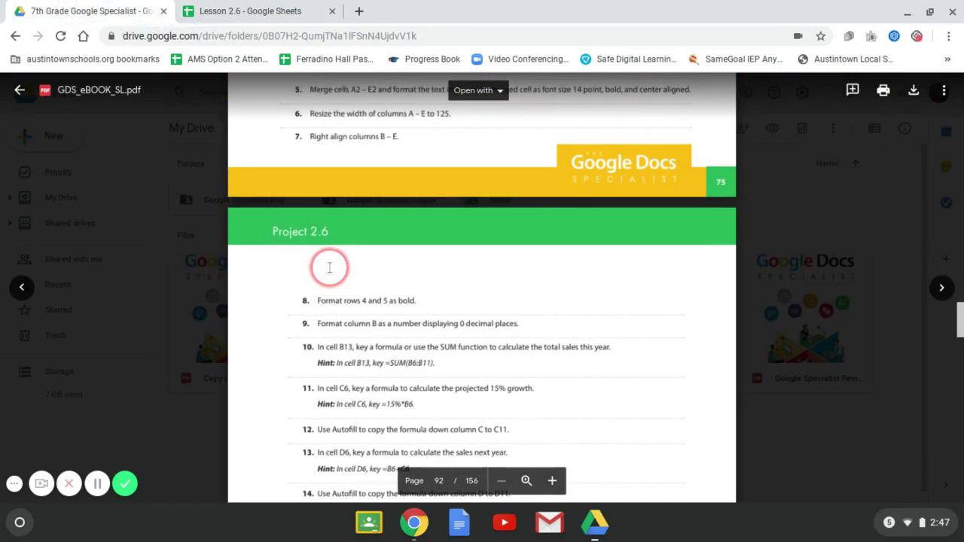
pyautogui.scroll(-1, 329, 267)
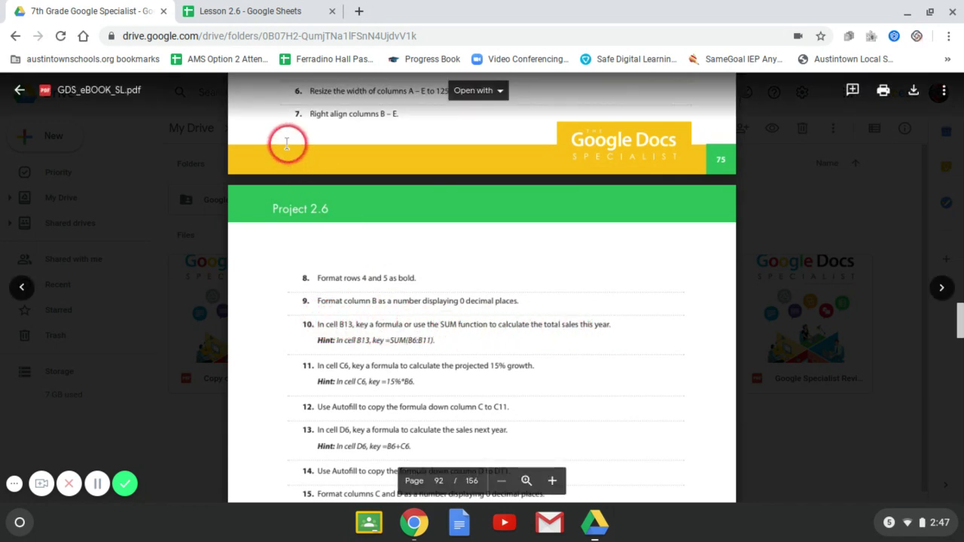
pyautogui.click(232, 12)
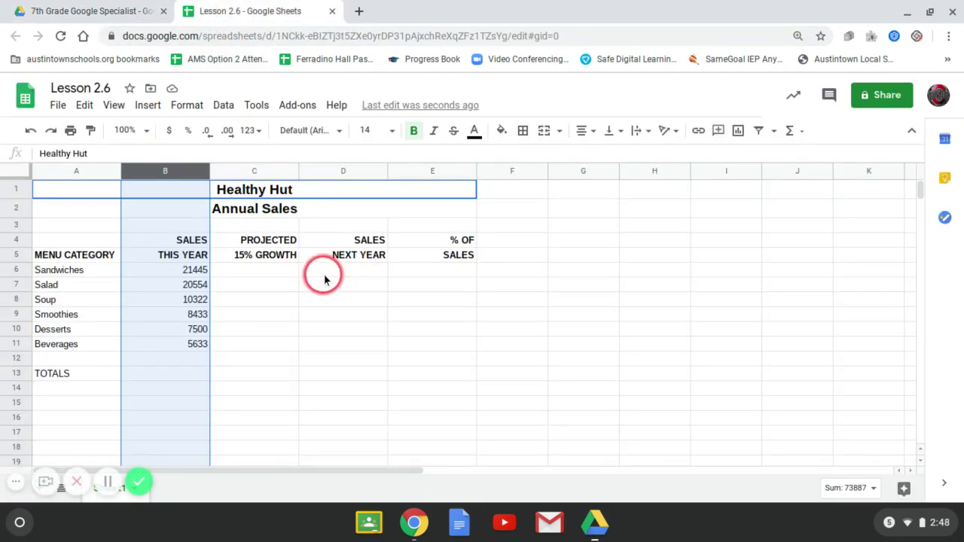
pyautogui.click(151, 375)
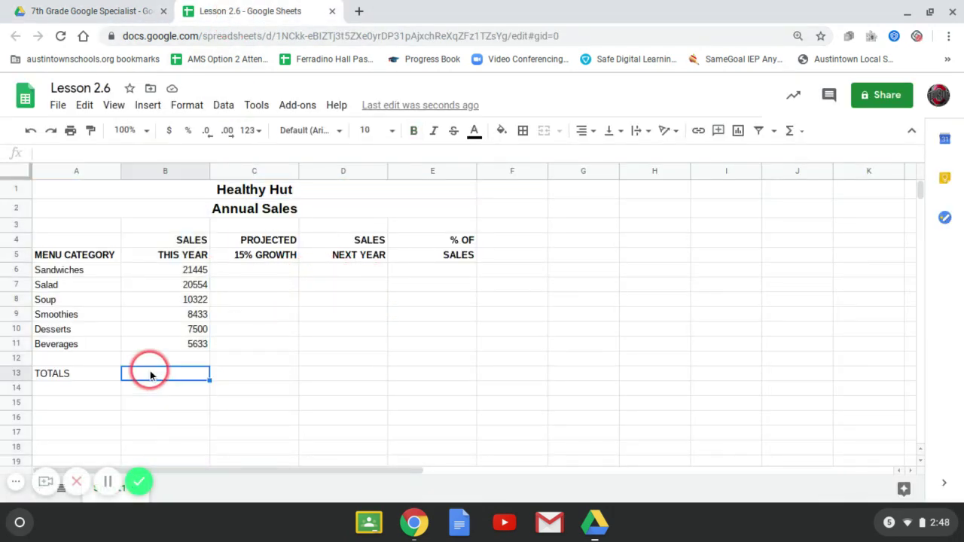
pyautogui.write('=')
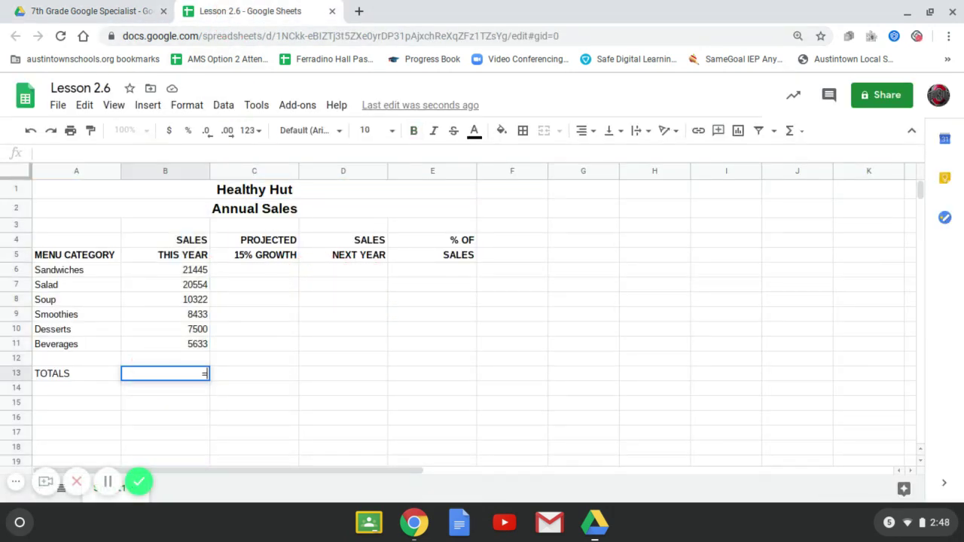
pyautogui.write('sum*')
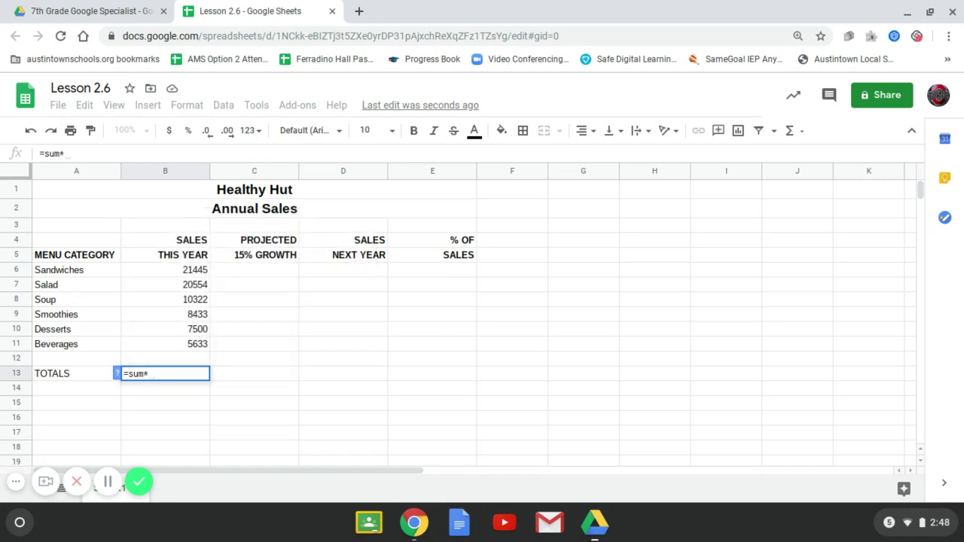
pyautogui.press('BackSpace')
pyautogui.write('(')
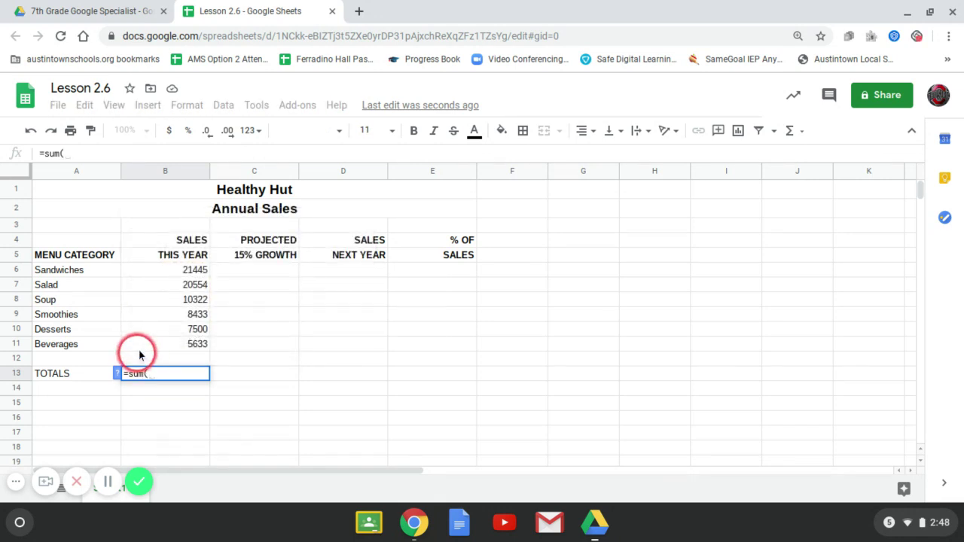
pyautogui.moveTo(168, 269); pyautogui.dragTo(190, 345)
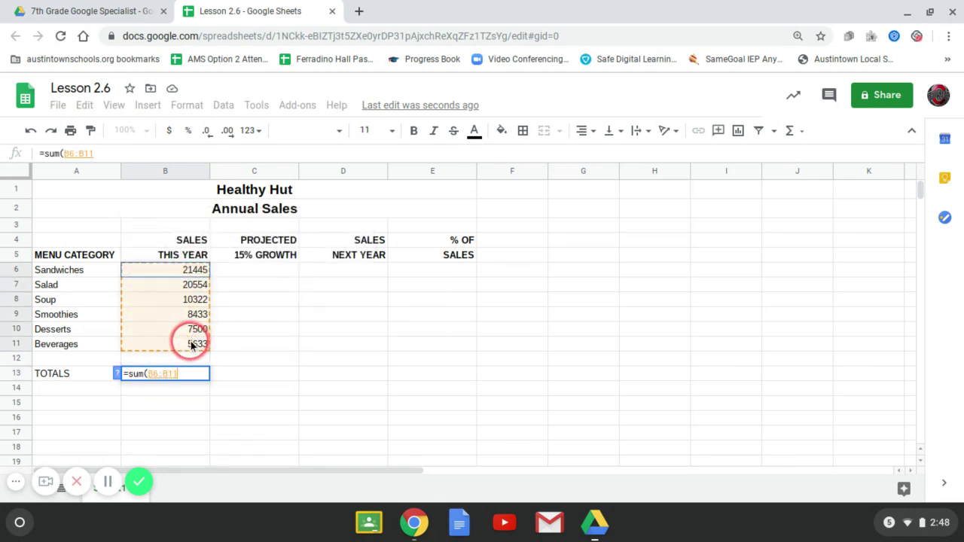
pyautogui.press('Return')
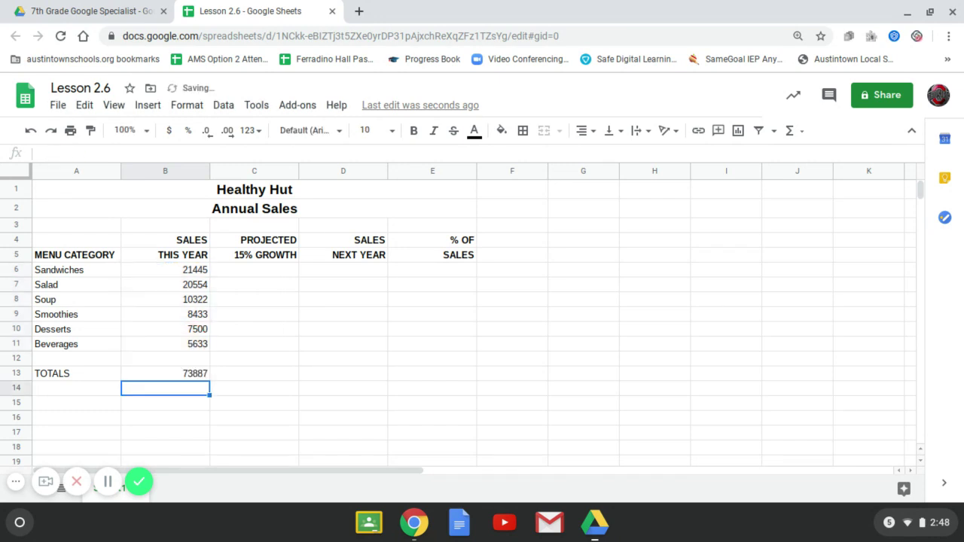
# - Check instruction 11 in the PDF and calculate the projected growth in cell C6 with the formula =15%*B6
pyautogui.click(82, 13)
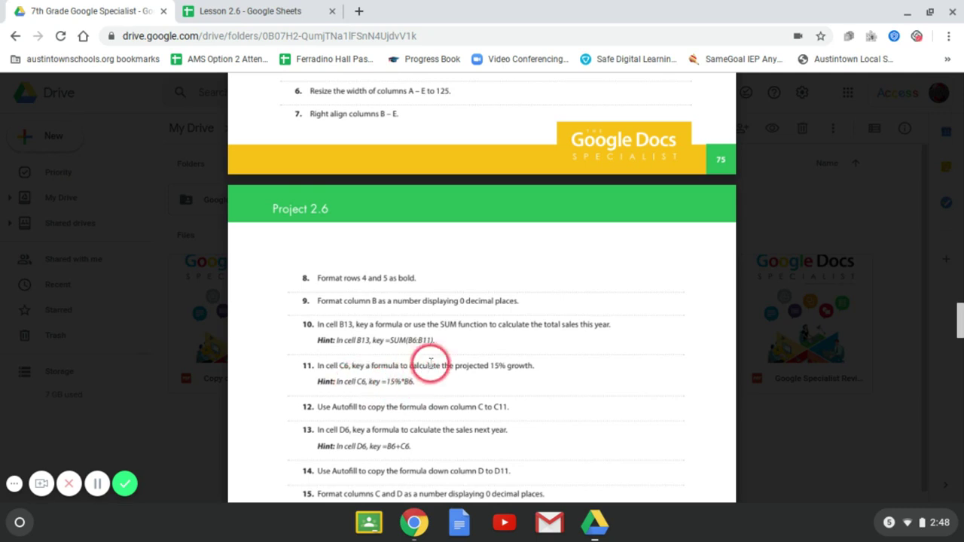
pyautogui.click(280, 9)
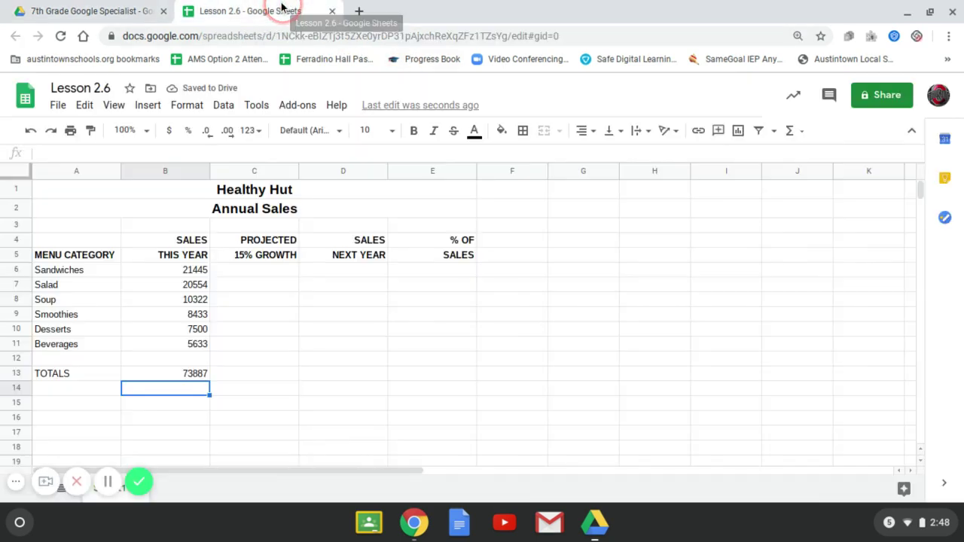
pyautogui.click(263, 272)
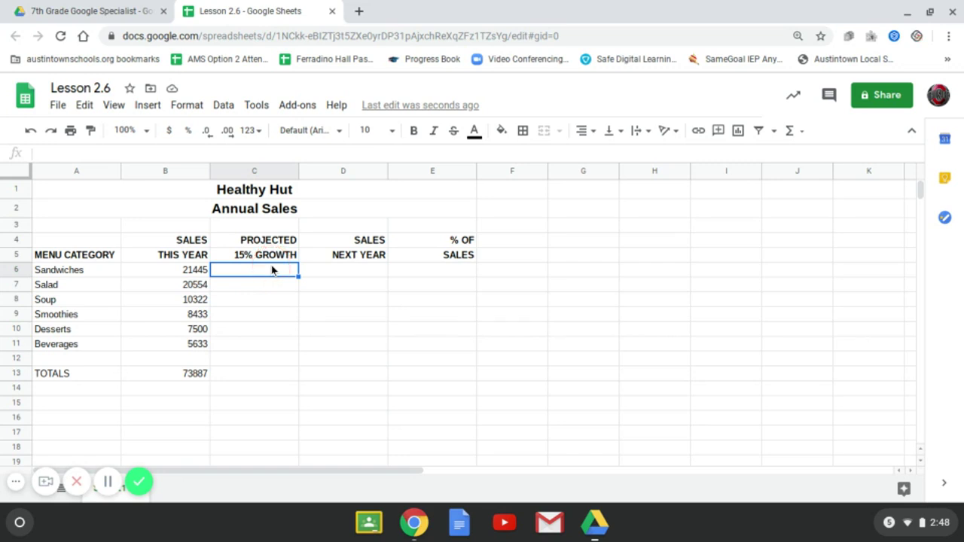
pyautogui.write('=')
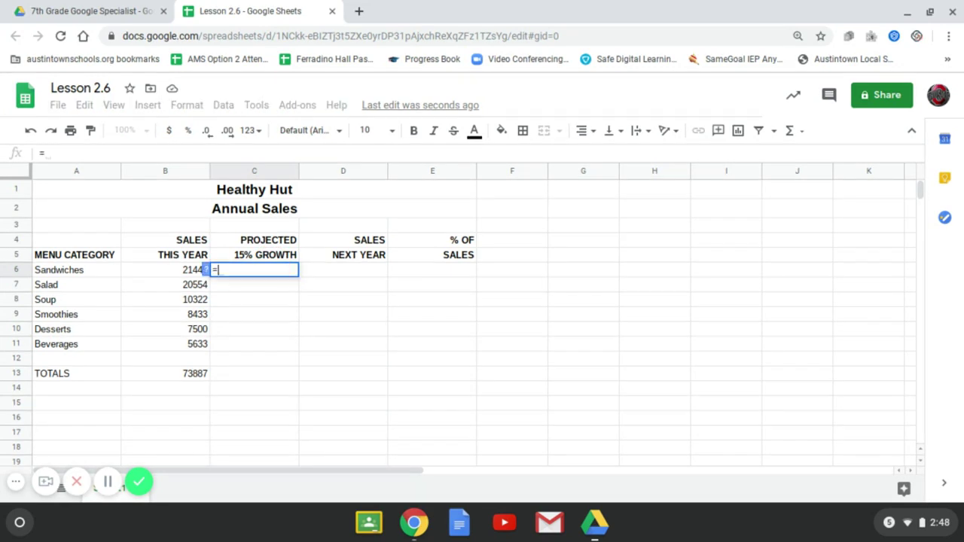
pyautogui.write('15%*')
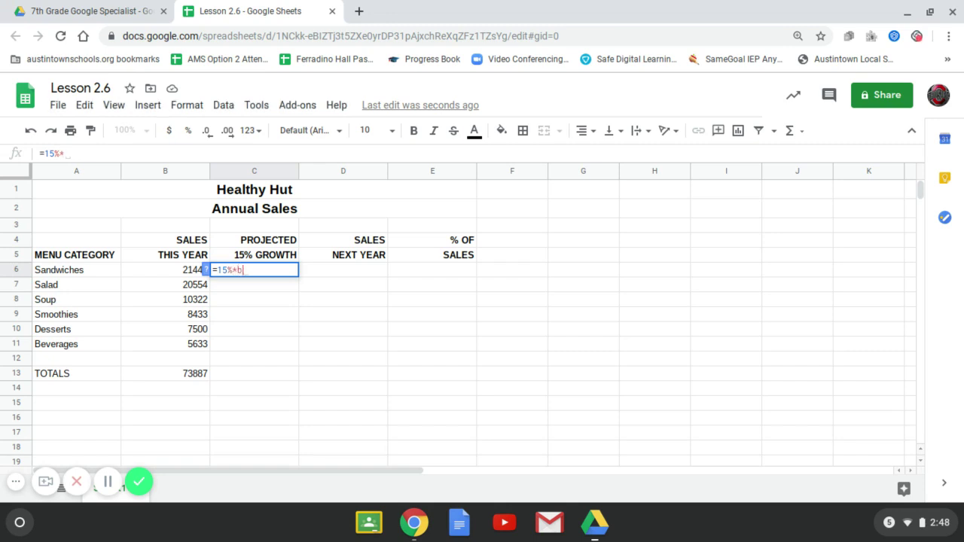
pyautogui.write('b6')
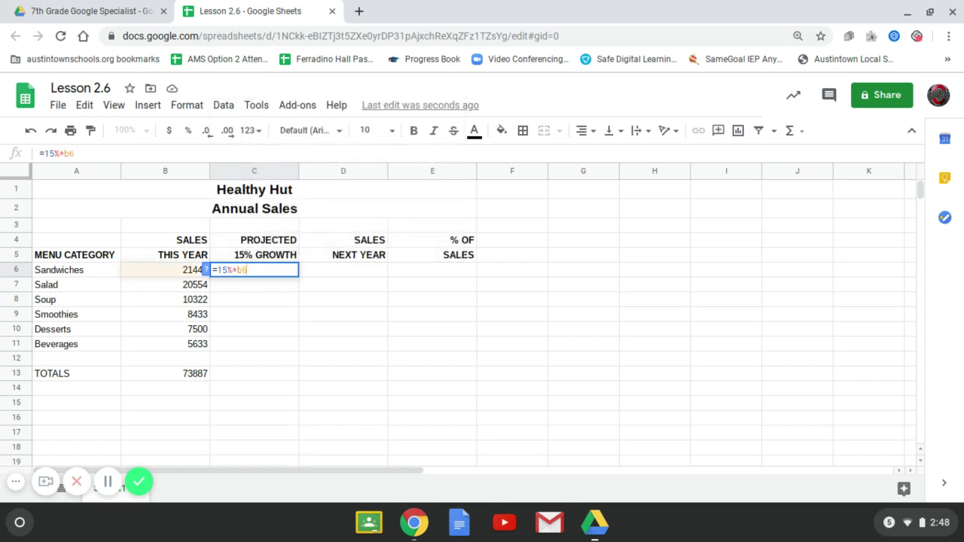
pyautogui.press('Return')
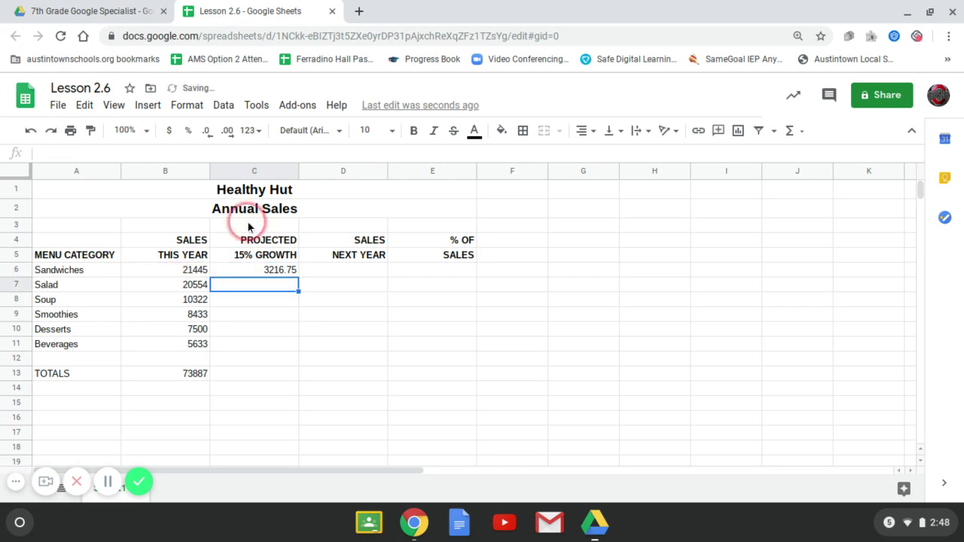
# - Check instruction 12 in the PDF, autofill the C6 formula down to C11 and inspect the copied formulas
pyautogui.click(139, 10)
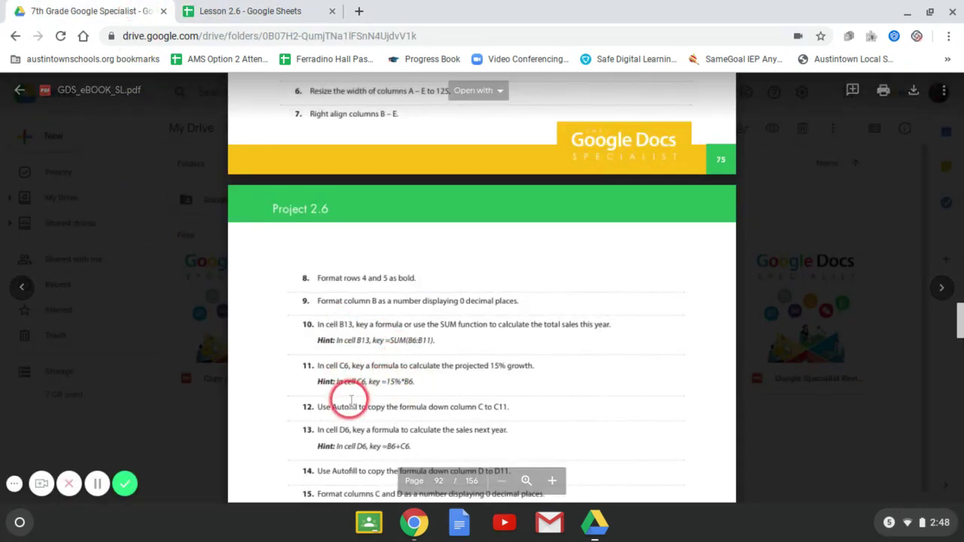
pyautogui.click(215, 14)
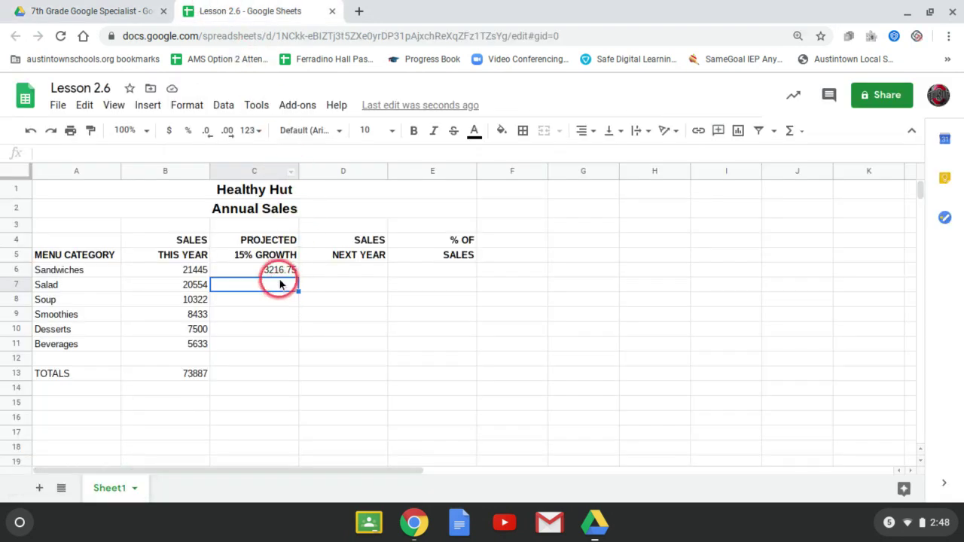
pyautogui.click(287, 276)
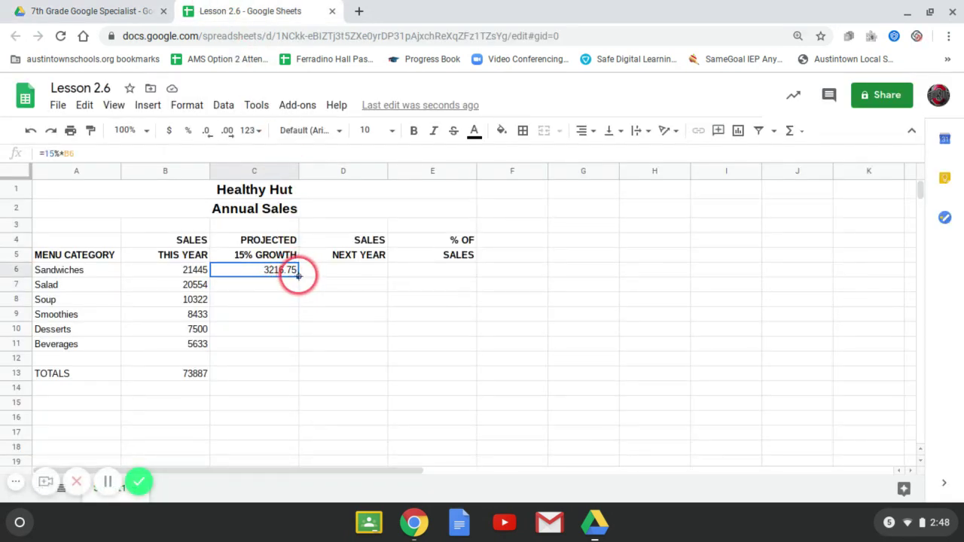
pyautogui.moveTo(298, 284); pyautogui.dragTo(286, 340)
pyautogui.click(257, 287)
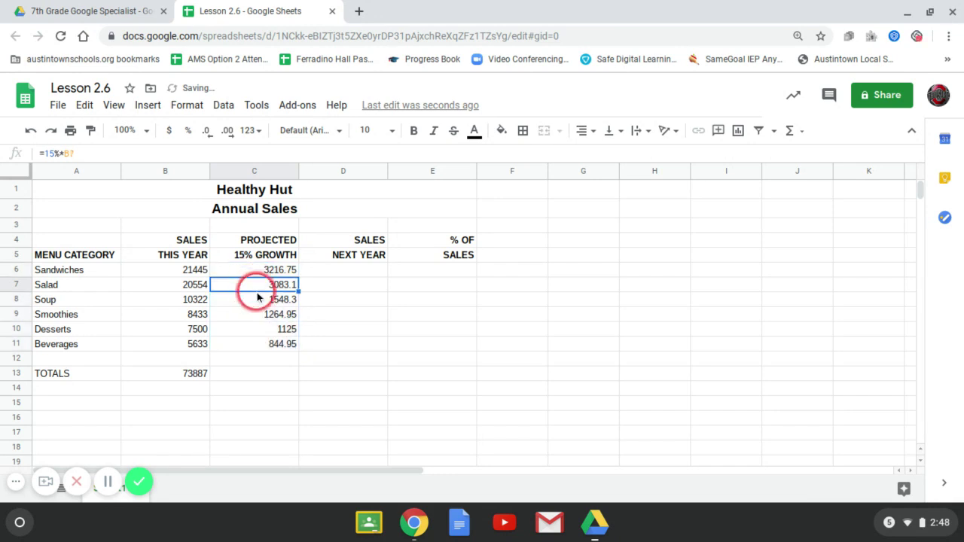
pyautogui.click(256, 300)
pyautogui.click(254, 317)
pyautogui.click(261, 331)
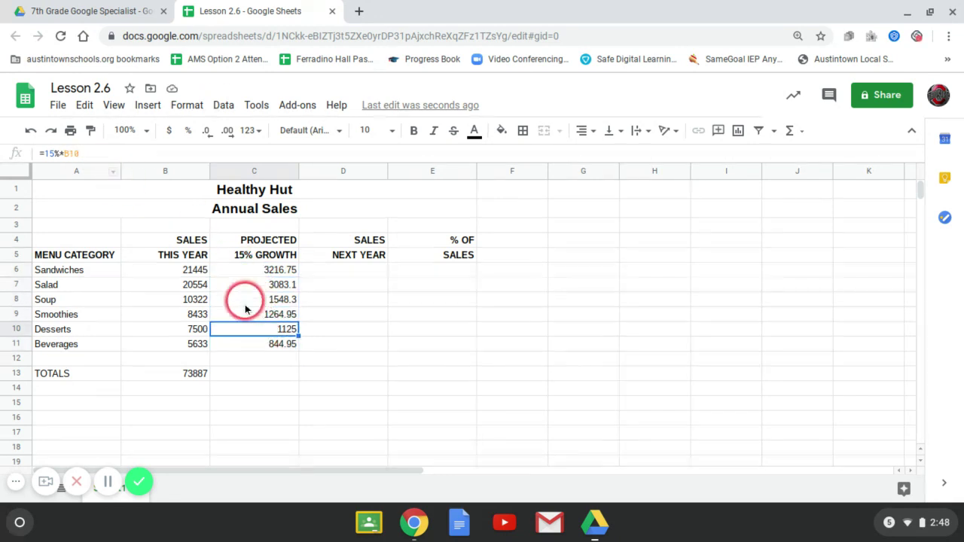
pyautogui.click(271, 343)
# - Check instruction 13 in the PDF and calculate next year's sales in cell D6 with the formula =B6+C6
pyautogui.click(98, 9)
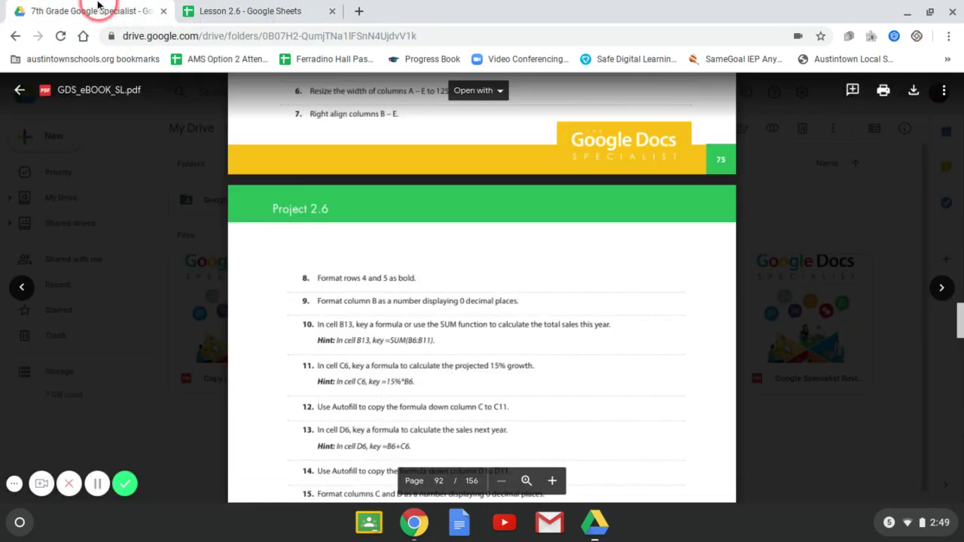
pyautogui.scroll(-3, 351, 271)
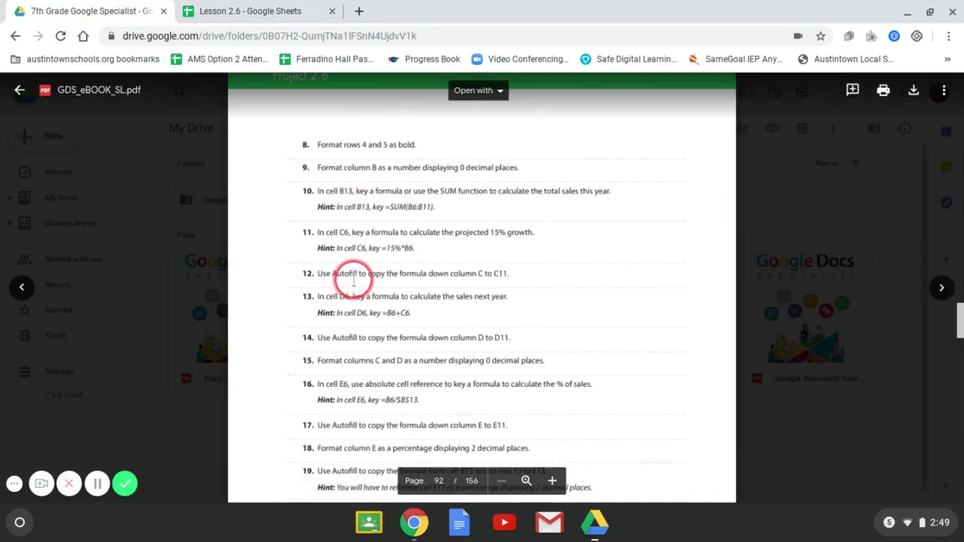
pyautogui.scroll(-1, 353, 277)
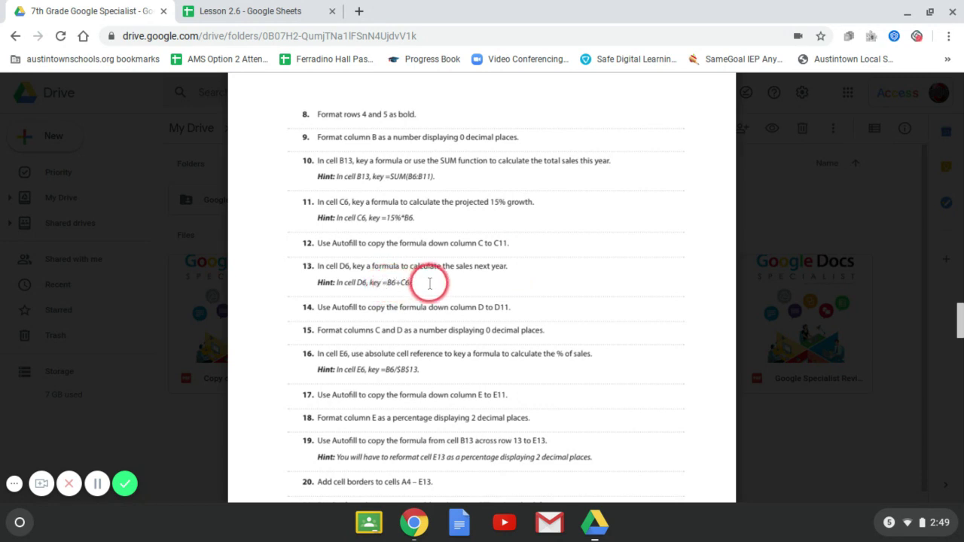
pyautogui.click(256, 11)
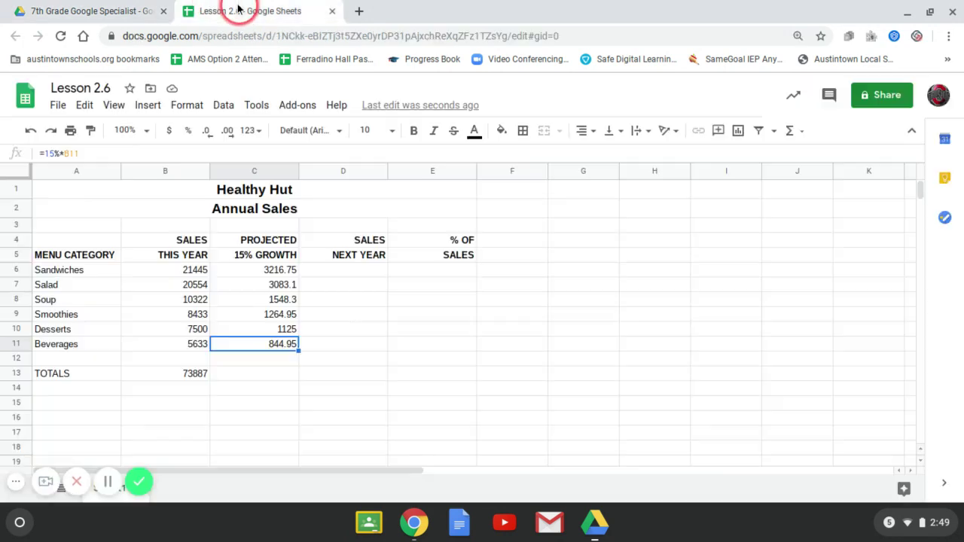
pyautogui.click(354, 271)
pyautogui.write('=b')
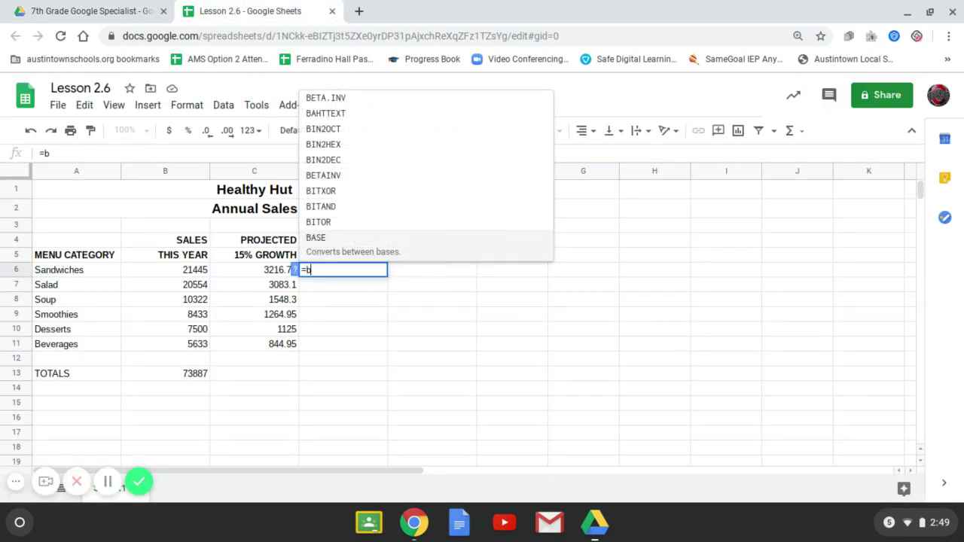
pyautogui.write('6+')
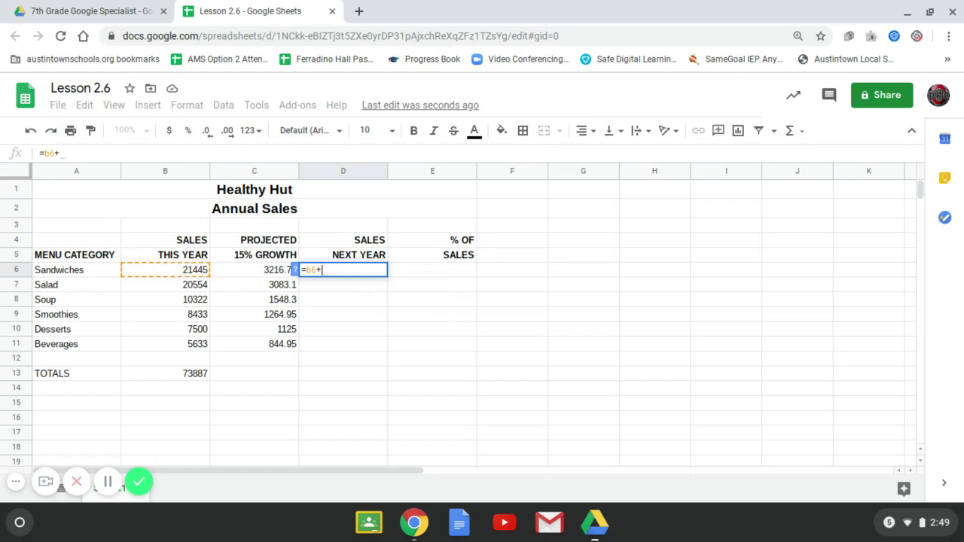
pyautogui.write('c6')
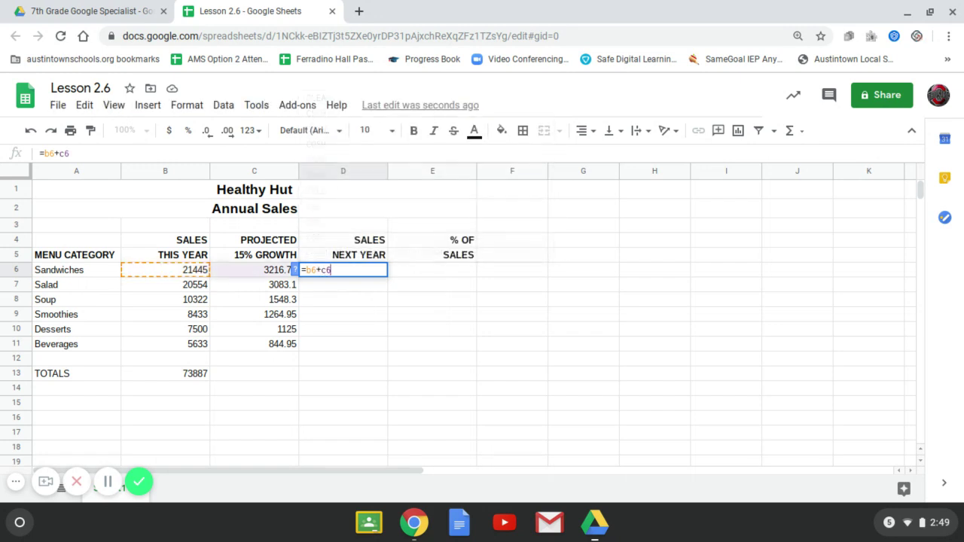
pyautogui.press('Return')
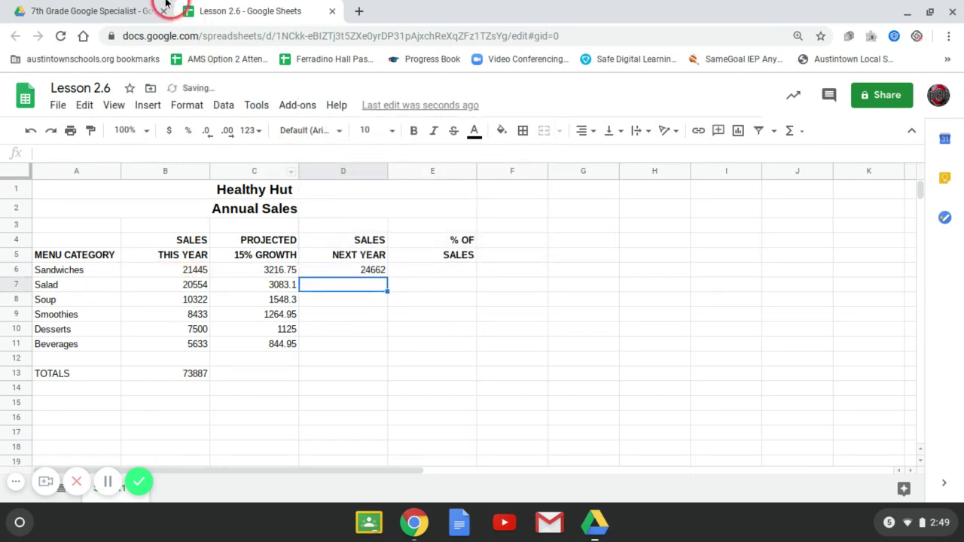
# - Check instruction 14 in the PDF and autofill the D6 formula down column D to D11
pyautogui.click(166, 6)
pyautogui.click(415, 291)
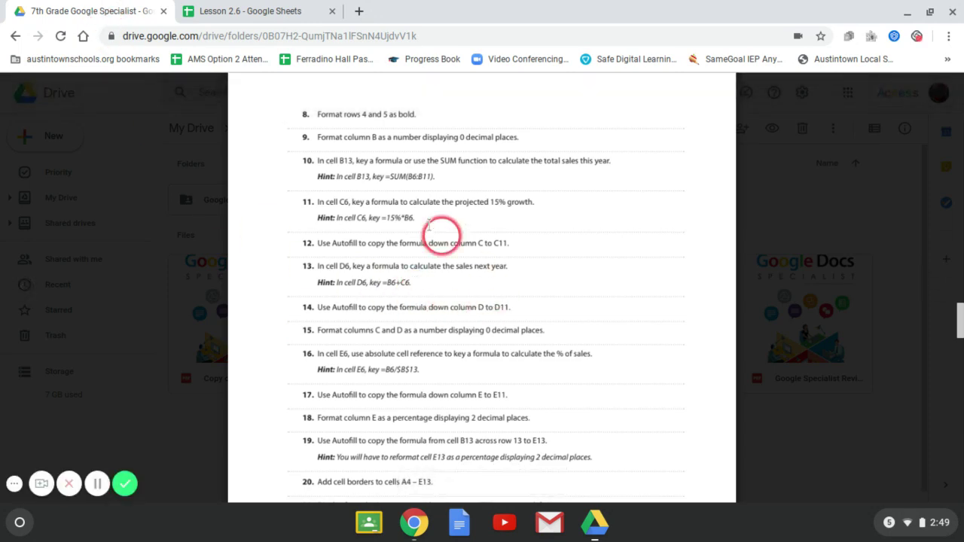
pyautogui.click(279, 12)
pyautogui.click(376, 269)
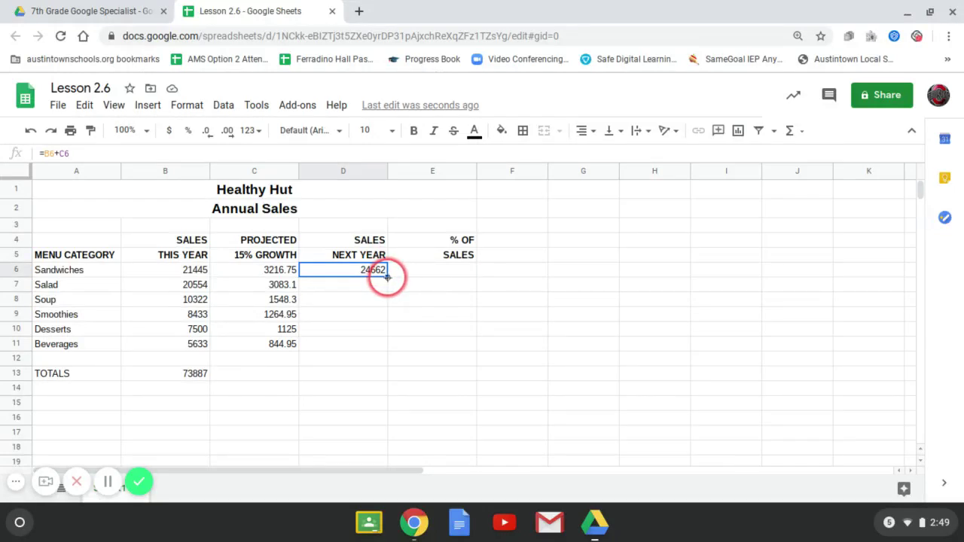
pyautogui.moveTo(388, 277); pyautogui.dragTo(382, 344)
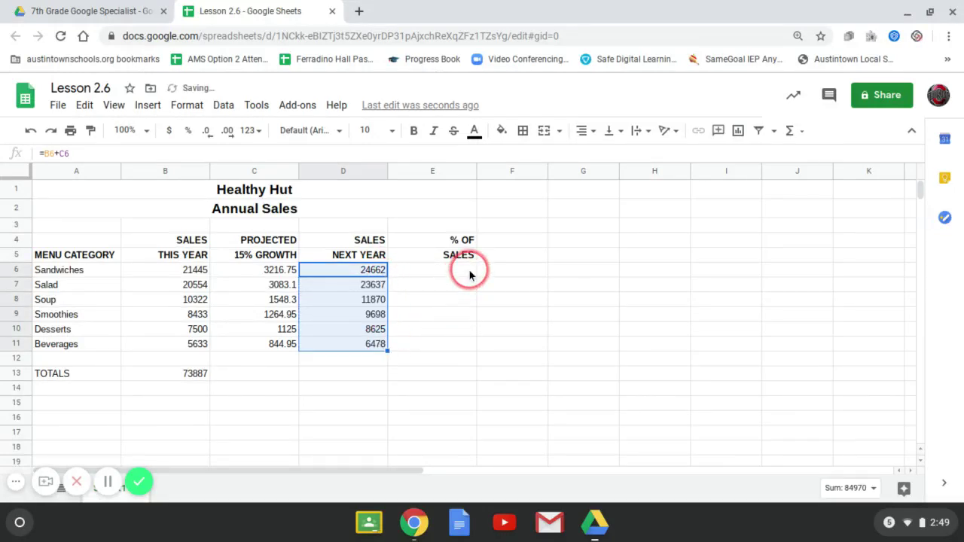
# - Check instruction 16 in the PDF and calculate the percentage of sales in cell E6 with the formula =B6/$B$13
pyautogui.click(125, 12)
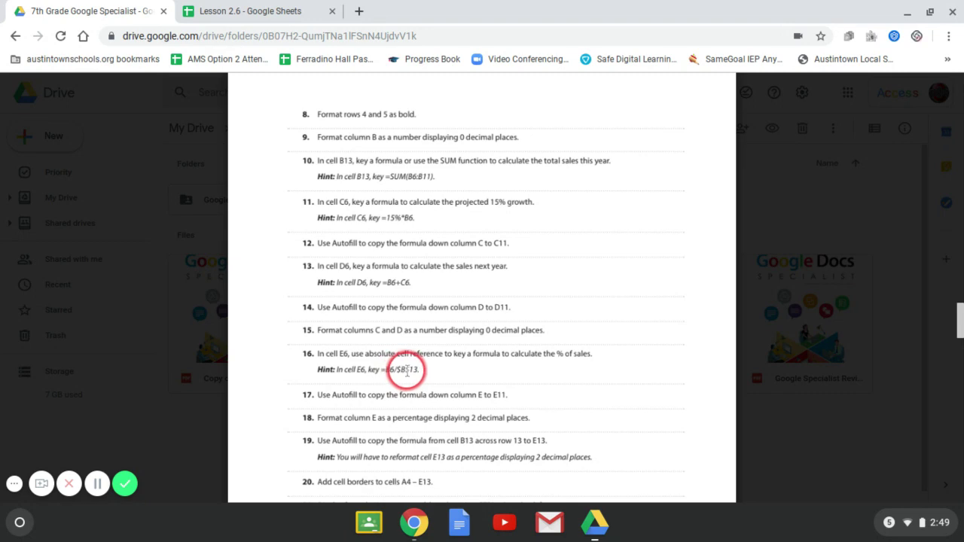
pyautogui.click(280, 15)
pyautogui.click(427, 275)
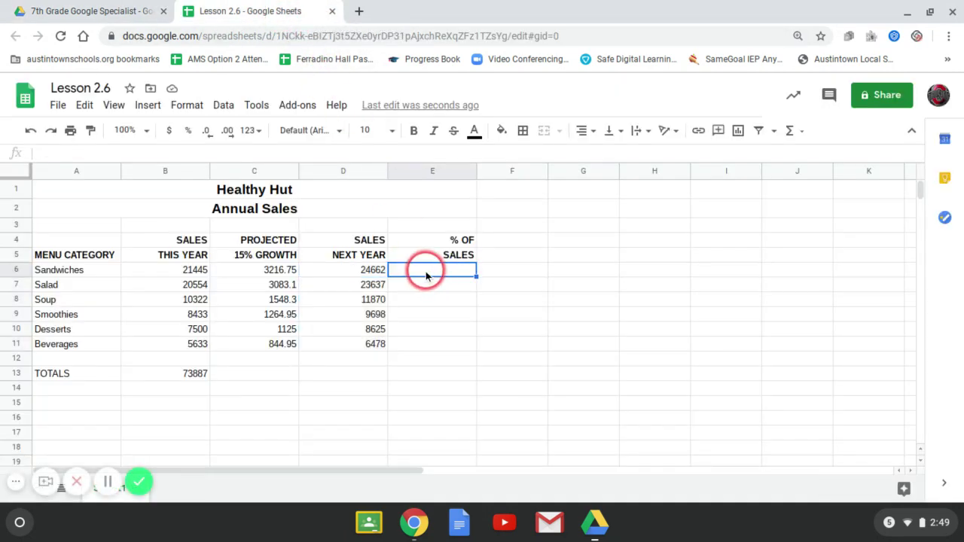
pyautogui.write('=b6')
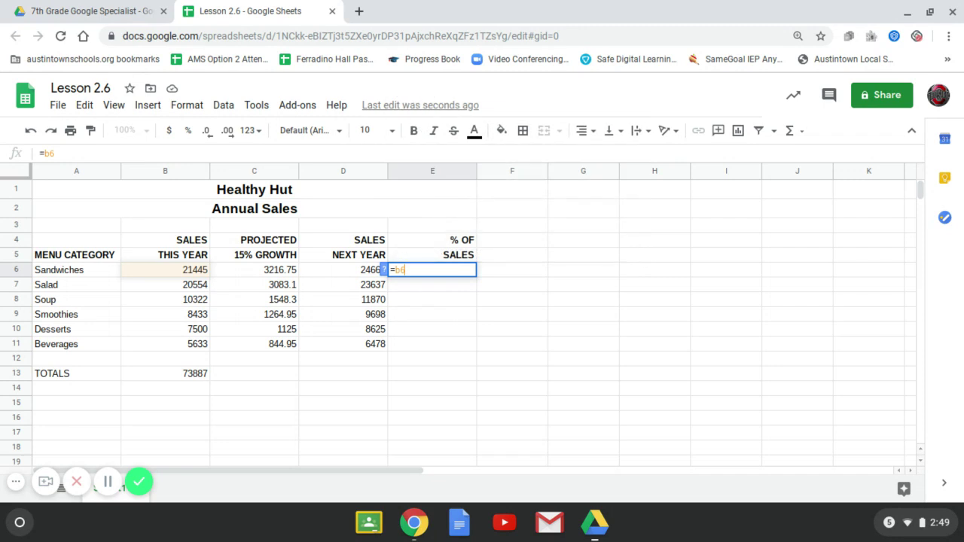
pyautogui.write('?')
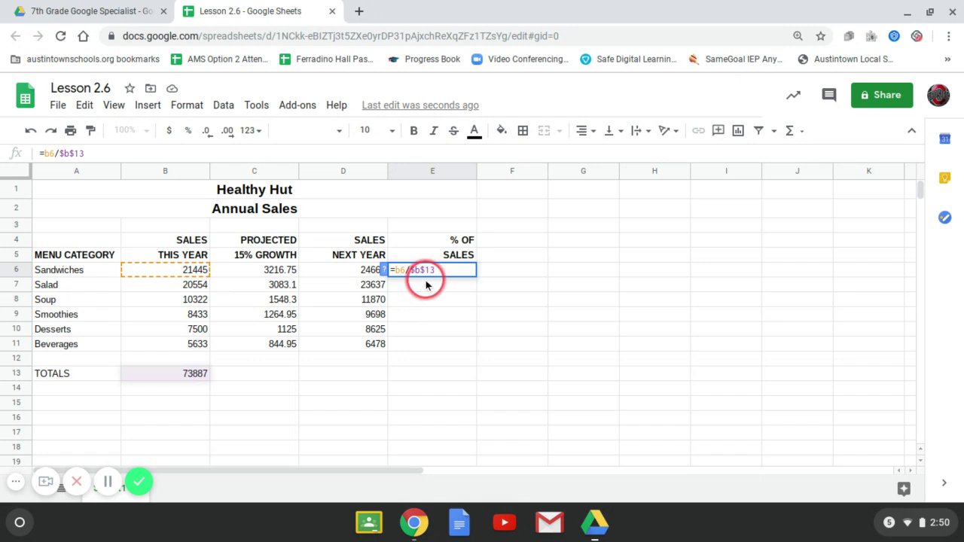
pyautogui.press('Return')
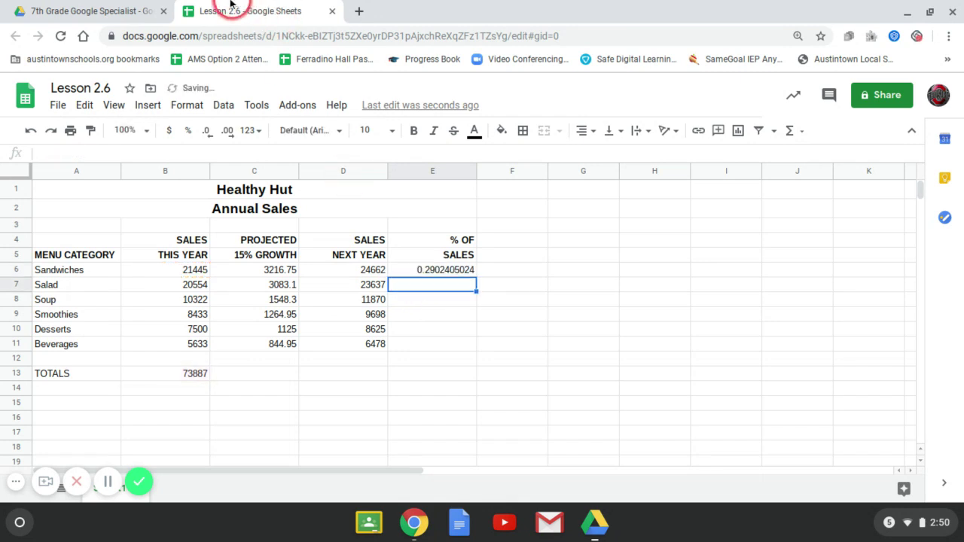
# - Check instruction 17 in the PDF and autofill the E6 formula down column E to E11
pyautogui.click(94, 11)
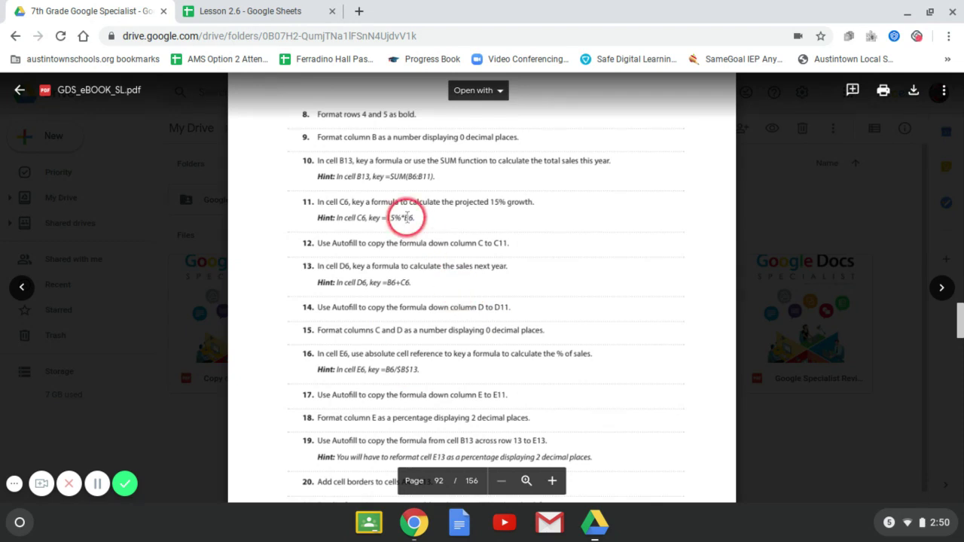
pyautogui.click(301, 11)
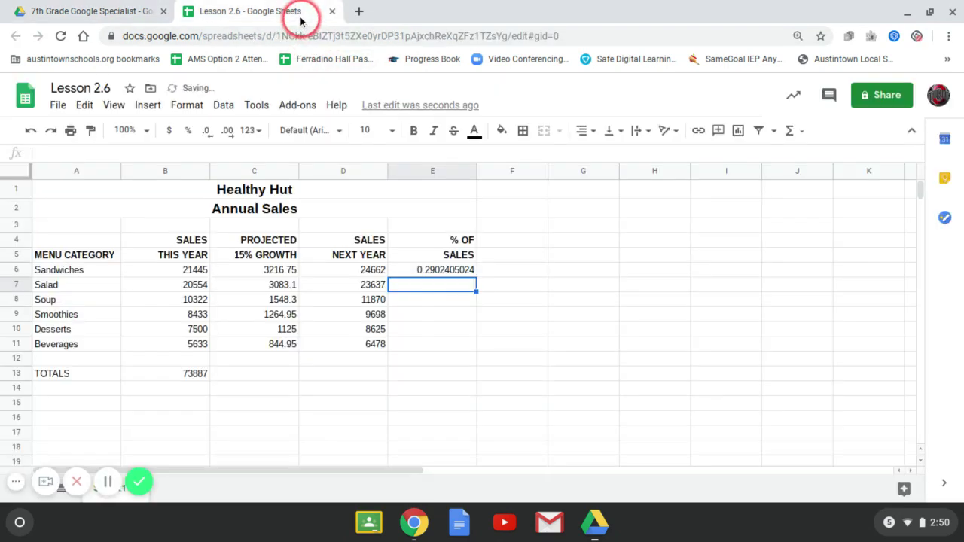
pyautogui.click(456, 271)
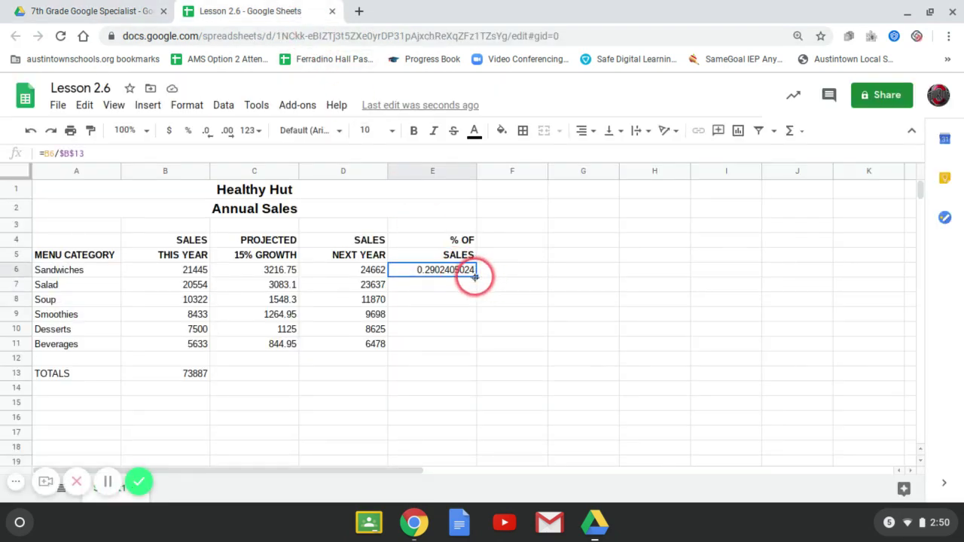
pyautogui.moveTo(478, 282); pyautogui.dragTo(455, 345)
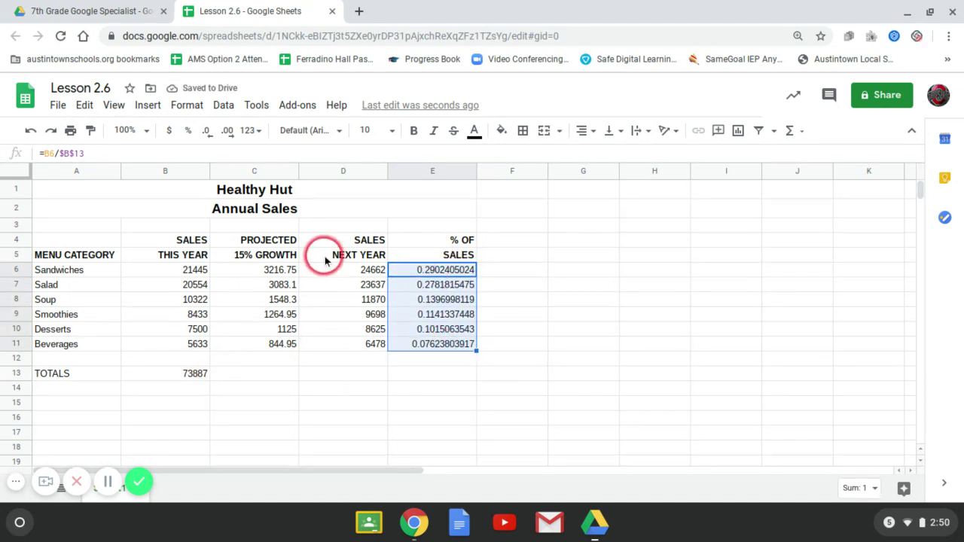
# - Check instruction 15 in the PDF and format columns C and D to display 0 decimal places
pyautogui.click(128, 6)
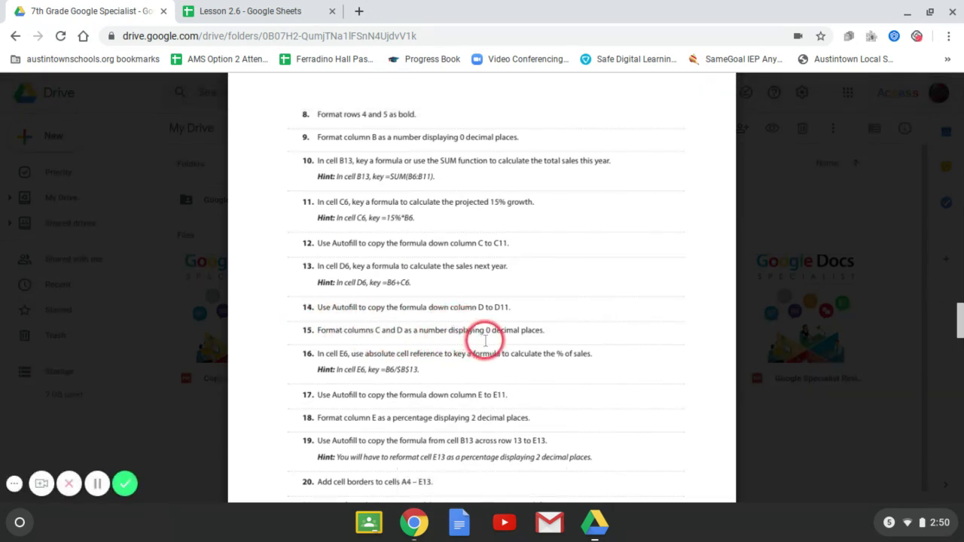
pyautogui.click(253, 14)
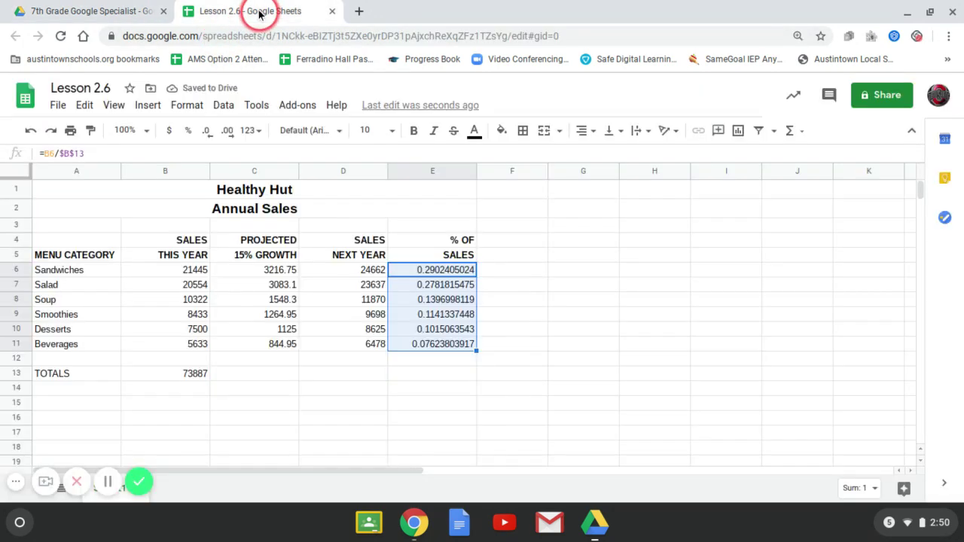
pyautogui.moveTo(259, 171); pyautogui.dragTo(324, 171)
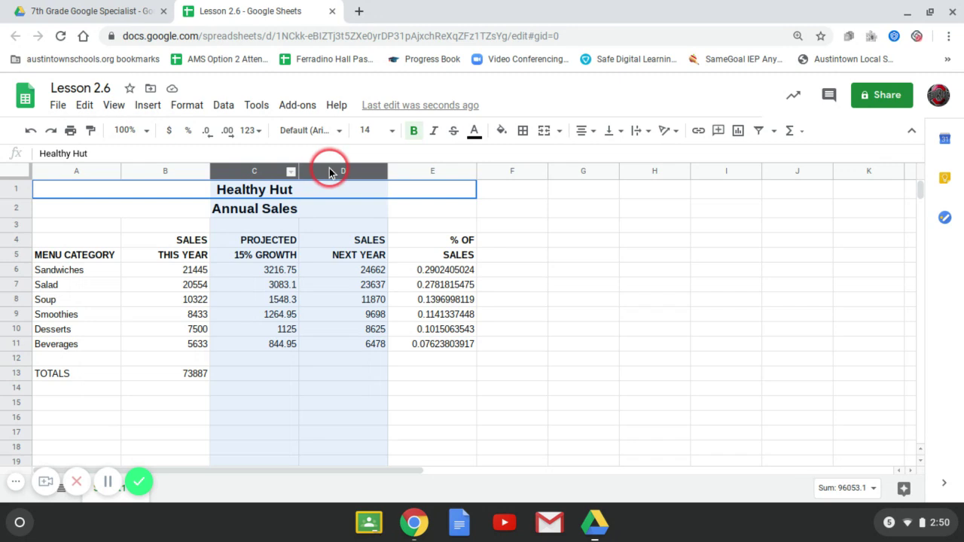
pyautogui.click(211, 135)
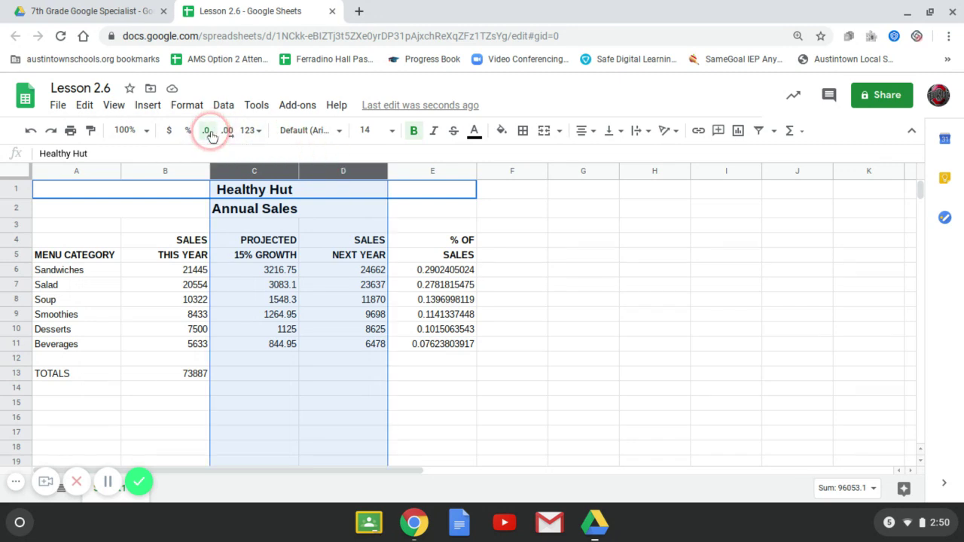
pyautogui.click(211, 135)
pyautogui.click(280, 271)
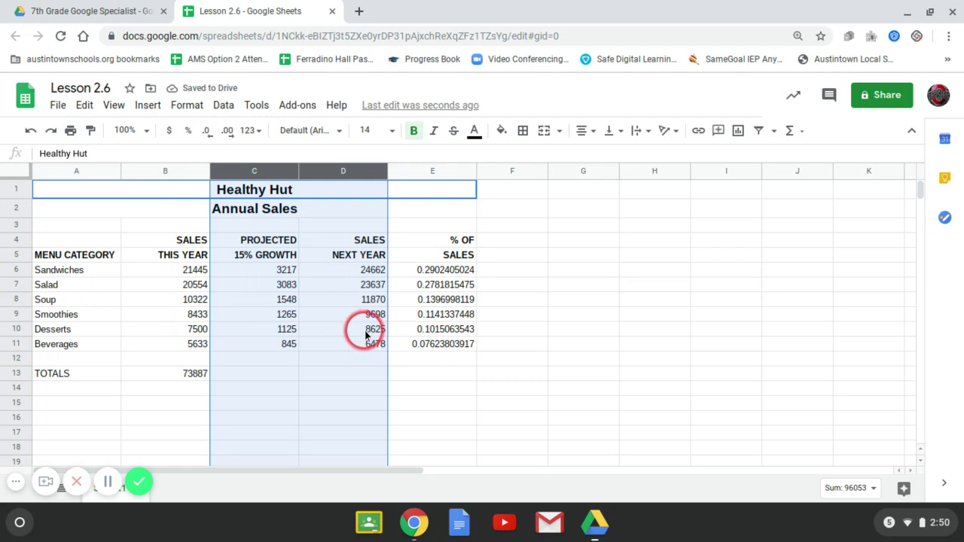
# - Check instruction 18 in the PDF and format column E as a percentage with 2 decimal places
pyautogui.click(63, 10)
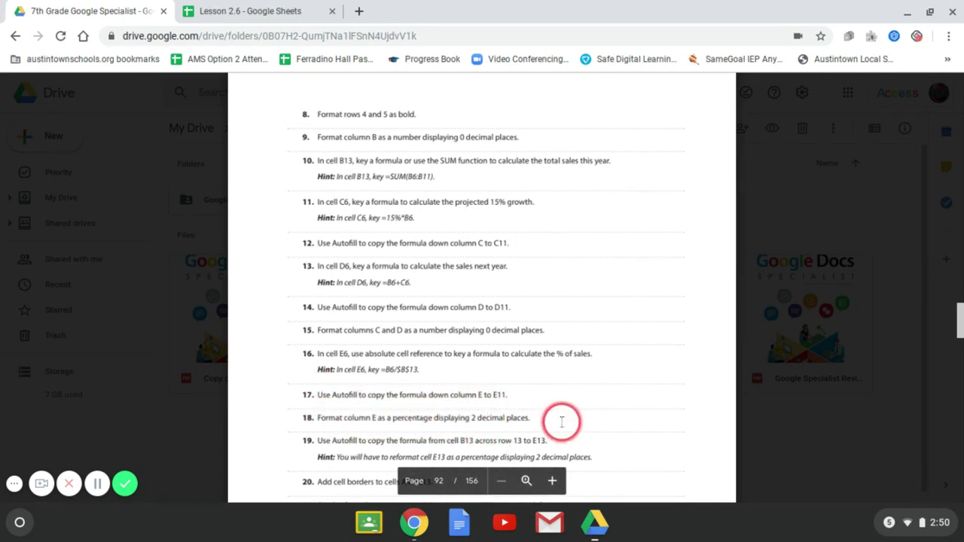
pyautogui.click(254, 11)
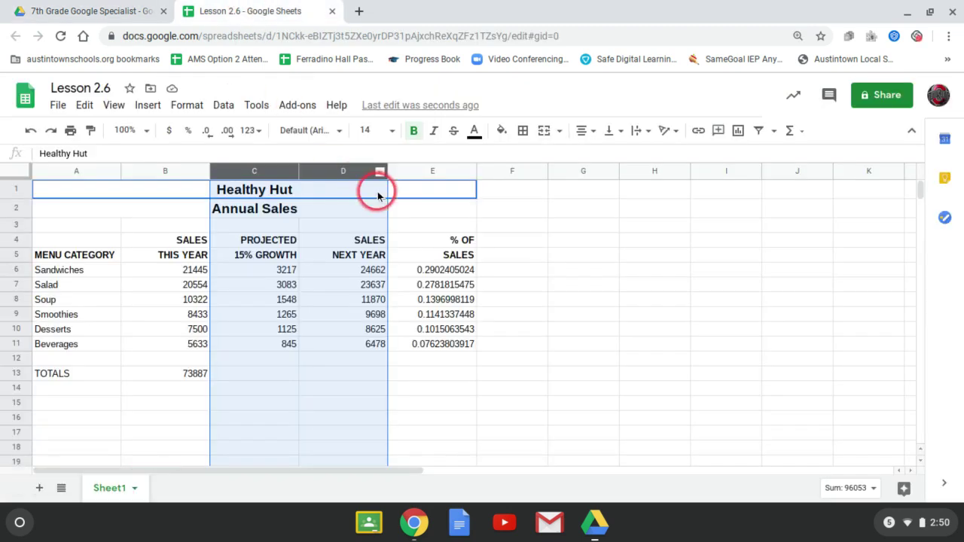
pyautogui.click(442, 171)
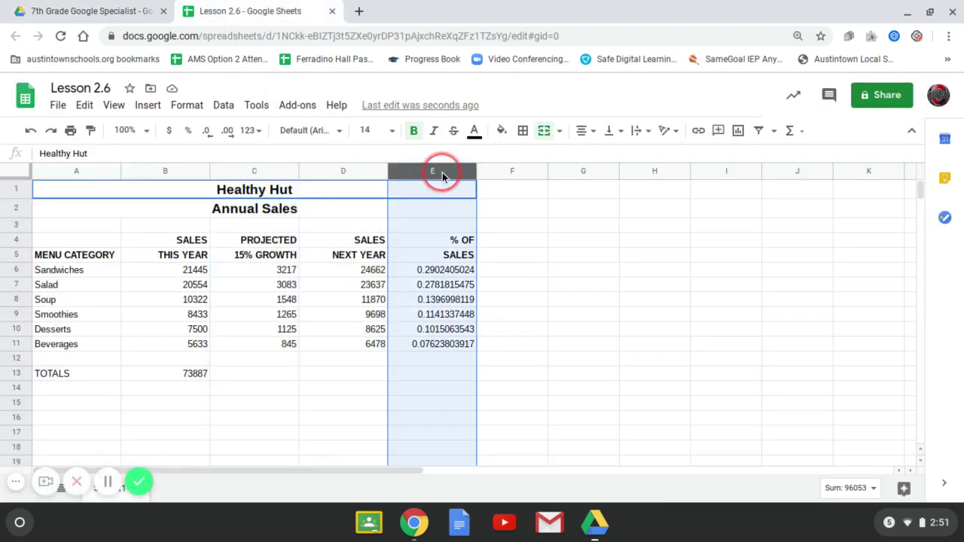
pyautogui.click(189, 132)
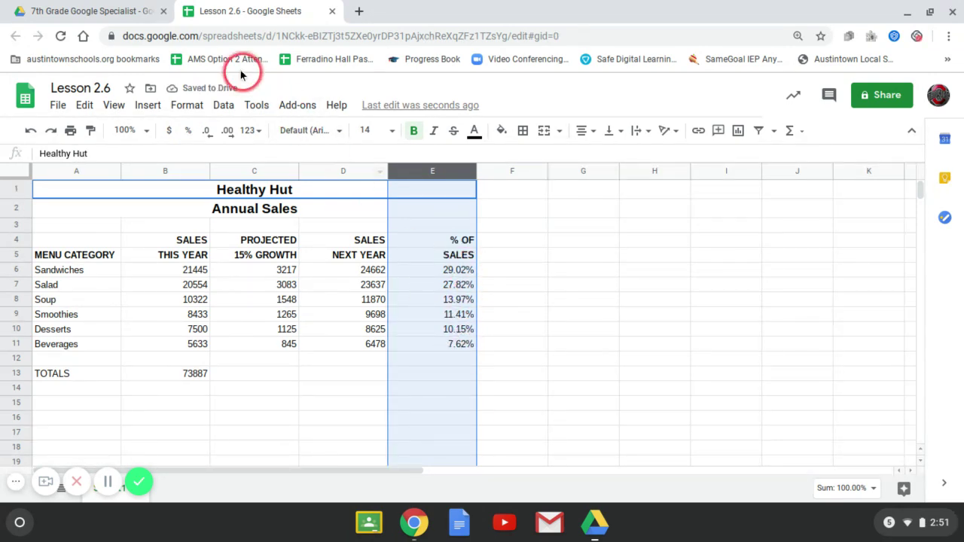
# - Check instruction 19 in the PDF, autofill the B13 total across row 13 to E13 and format E13 as a percentage with 2 decimal places
pyautogui.click(134, 19)
pyautogui.scroll(-3, 429, 355)
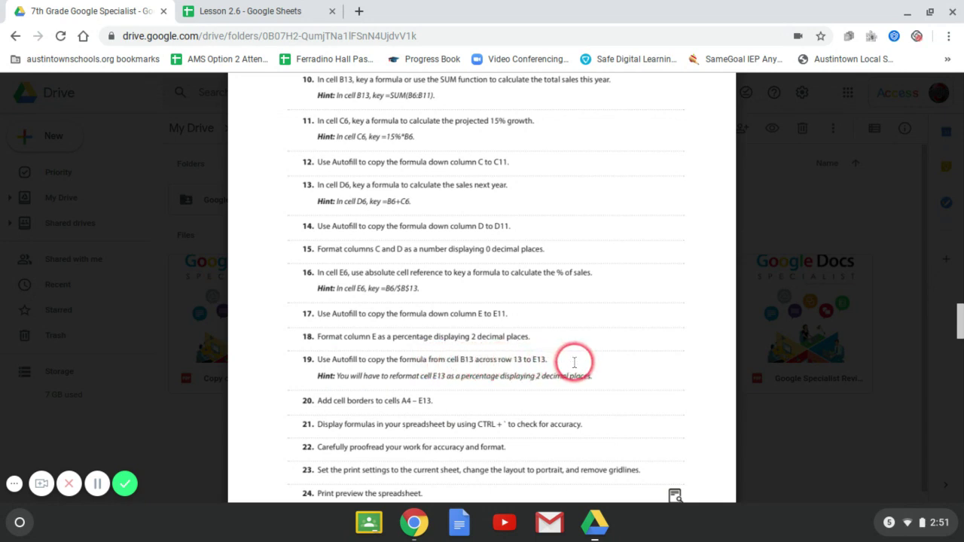
pyautogui.click(243, 12)
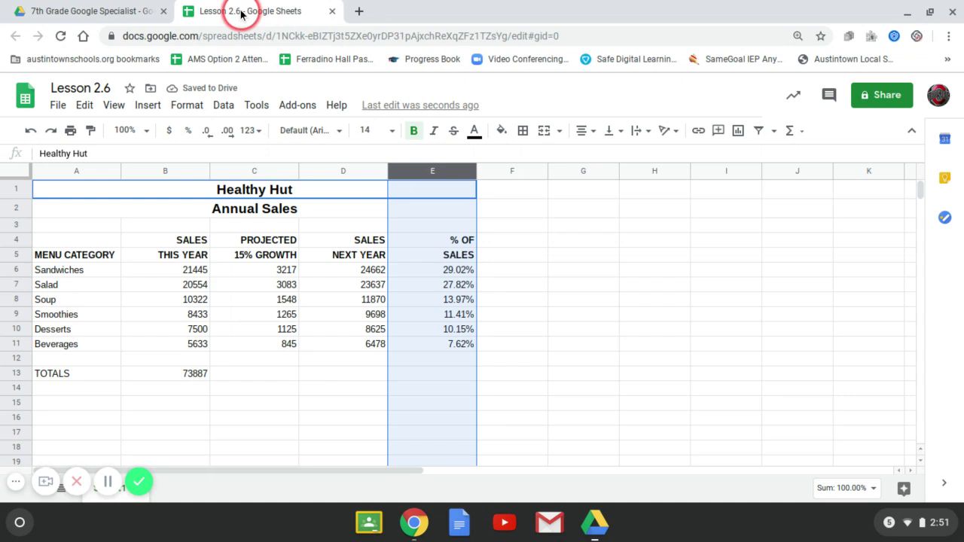
pyautogui.click(201, 380)
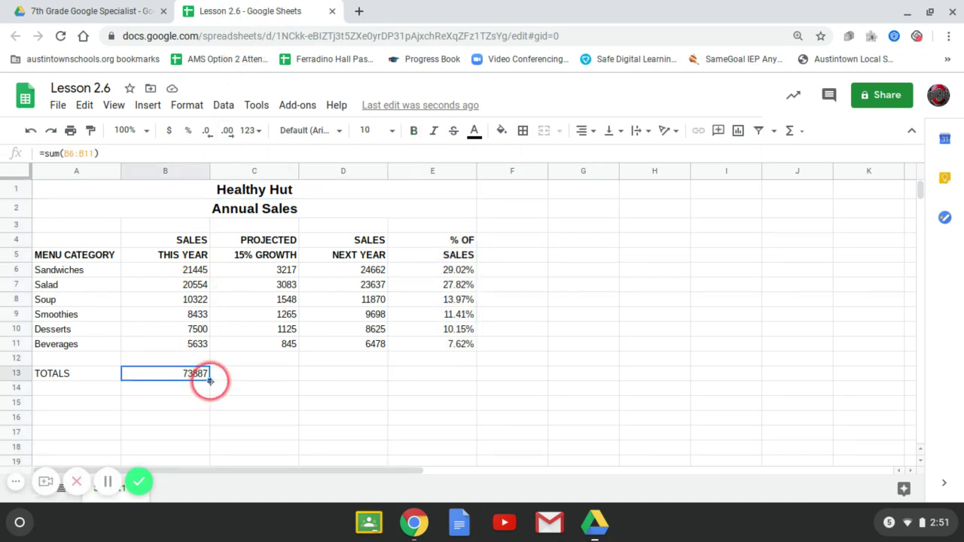
pyautogui.moveTo(210, 381); pyautogui.dragTo(441, 381)
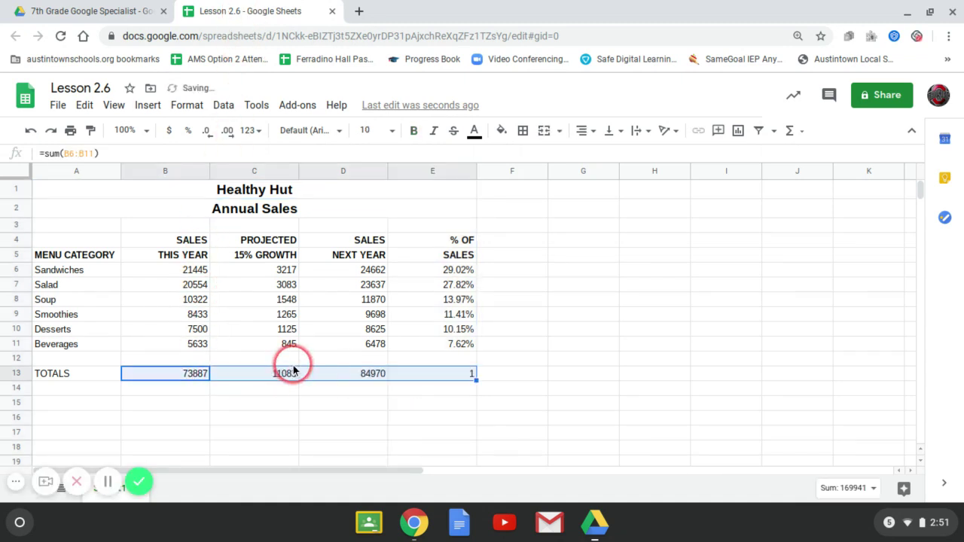
pyautogui.click(456, 375)
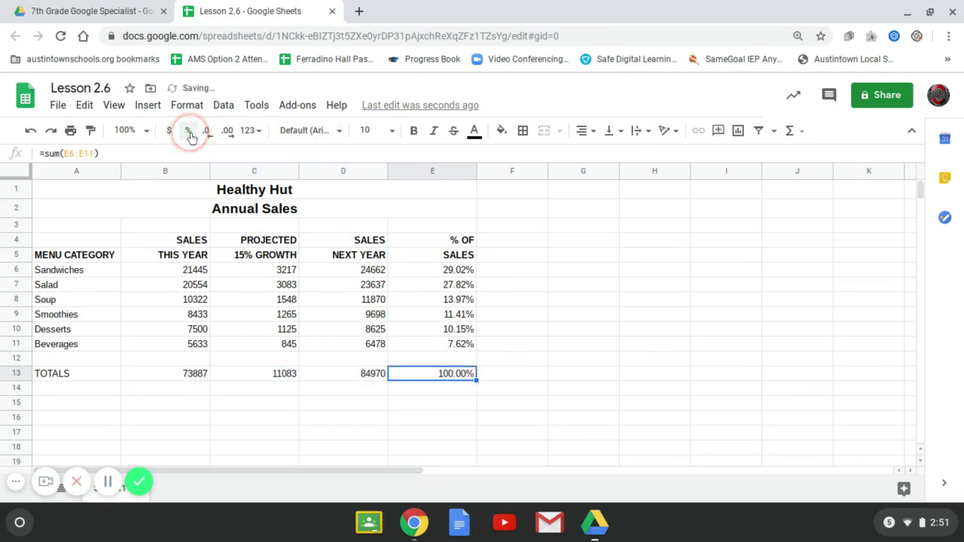
pyautogui.click(382, 418)
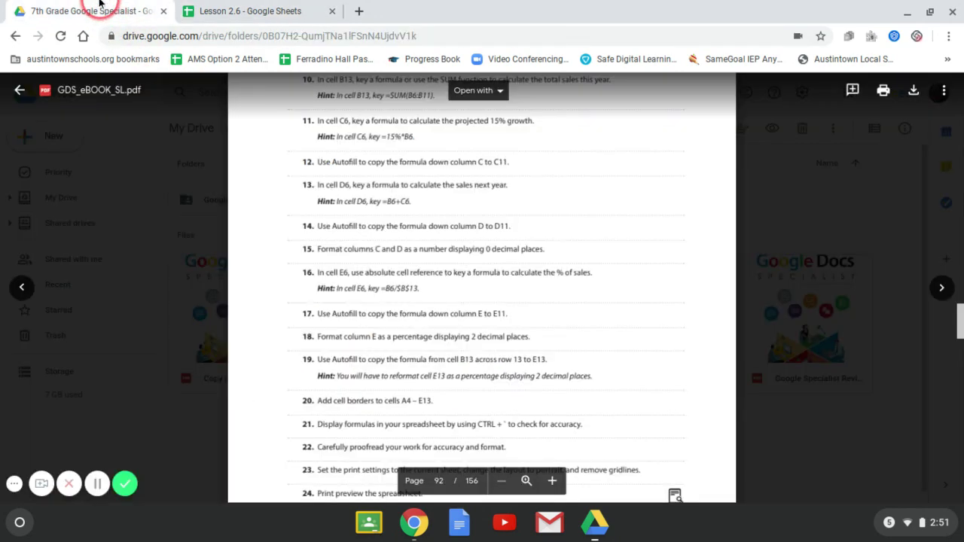
# - Check instruction 20 in the PDF and apply all cell borders to the range A4:E13
pyautogui.click(105, 10)
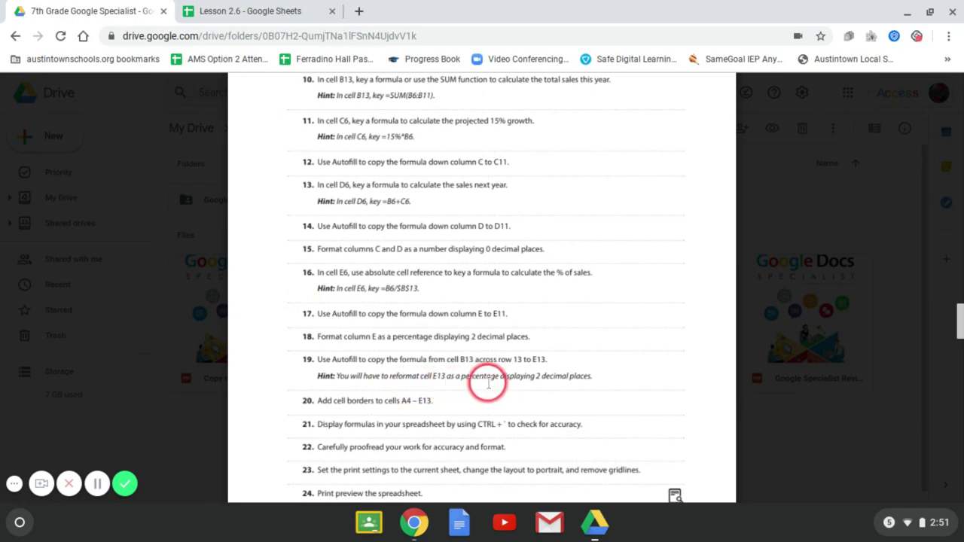
pyautogui.click(260, 18)
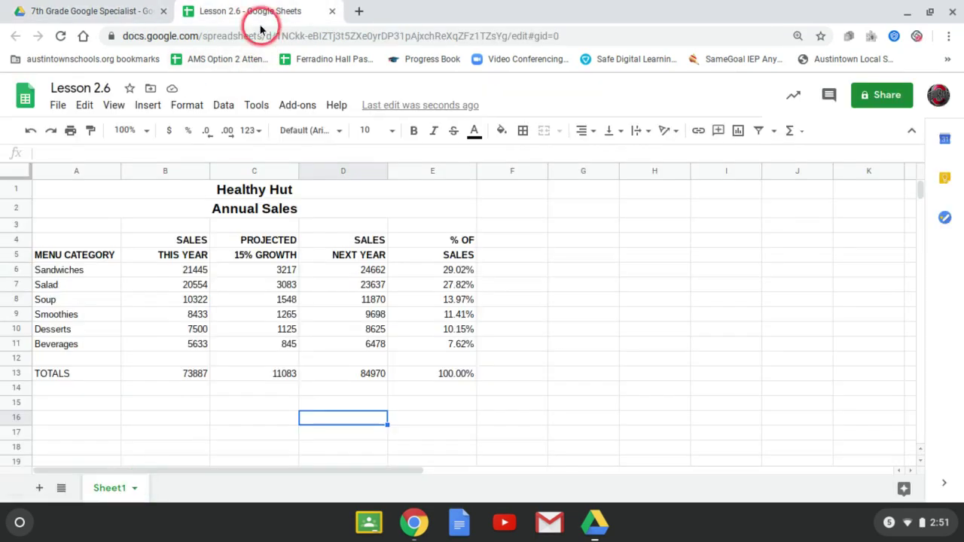
pyautogui.click(99, 11)
pyautogui.scroll(-1, 318, 280)
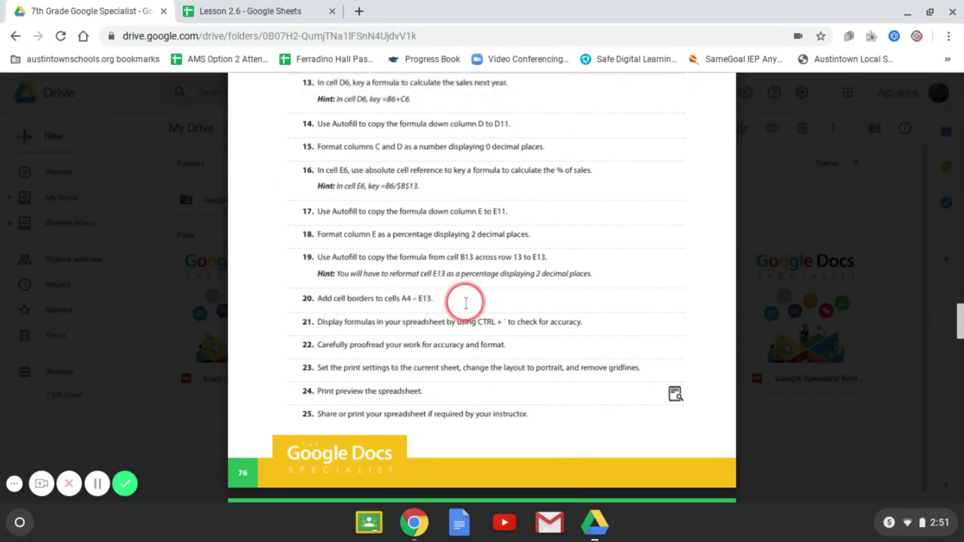
pyautogui.click(226, 11)
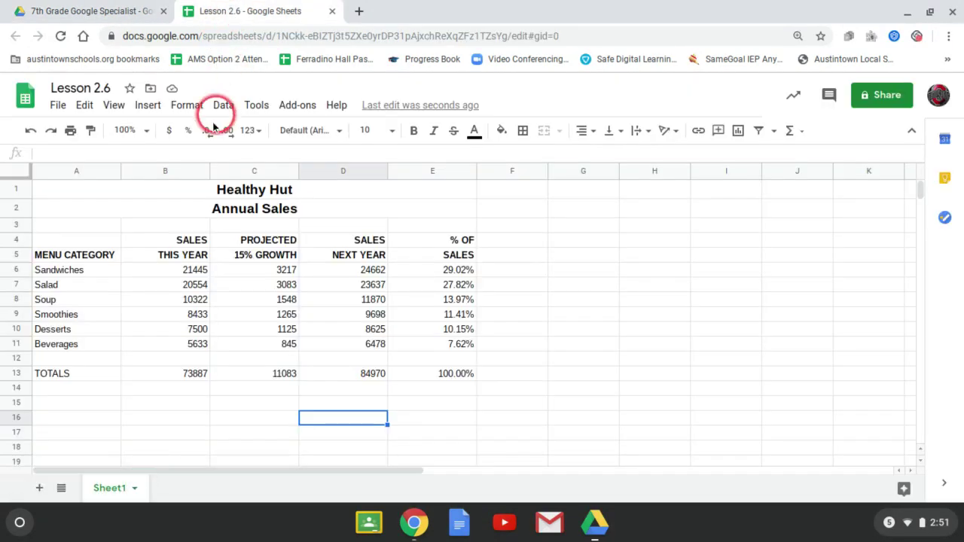
pyautogui.moveTo(70, 244); pyautogui.dragTo(452, 374)
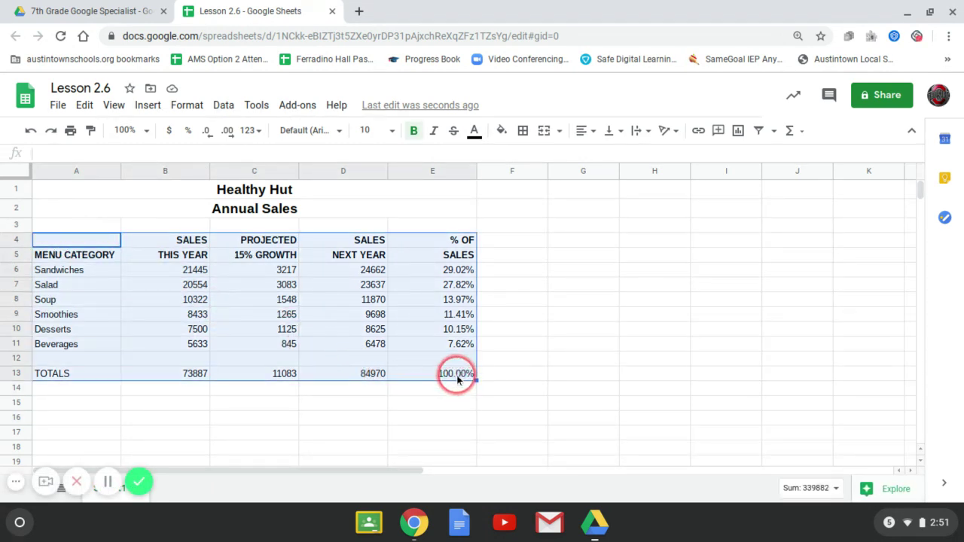
pyautogui.click(523, 132)
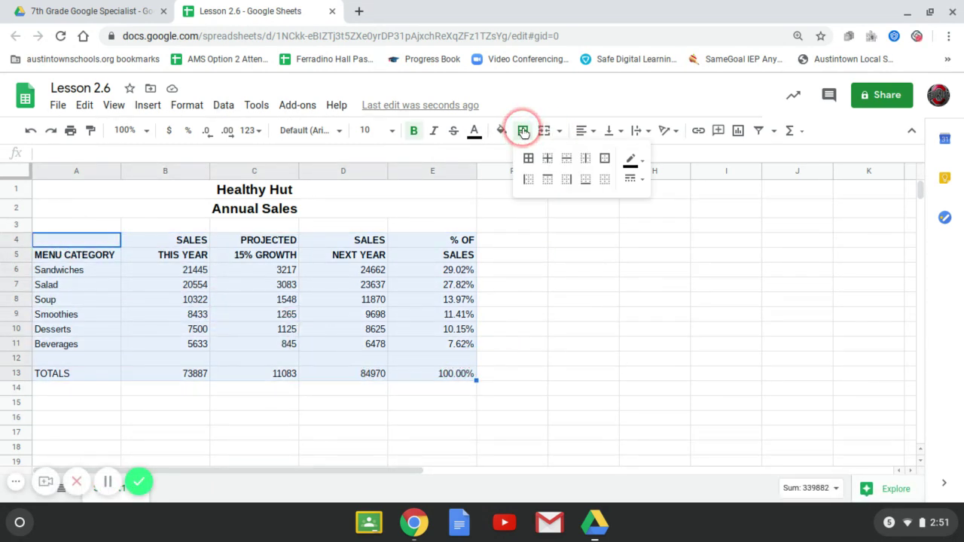
pyautogui.click(529, 159)
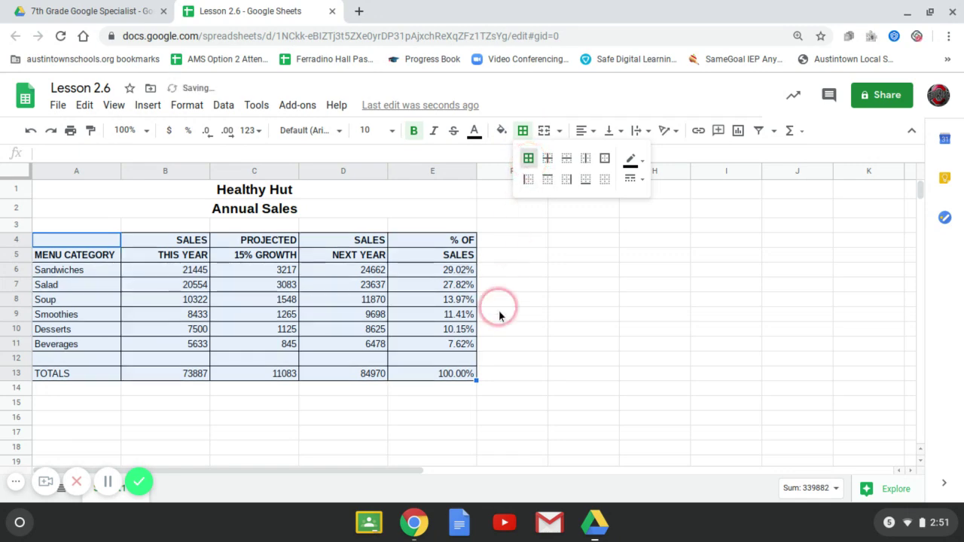
# - Check instruction 21 in the PDF and display the formulas in the Lesson 2.6 spreadsheet to check them for accuracy
pyautogui.click(112, 10)
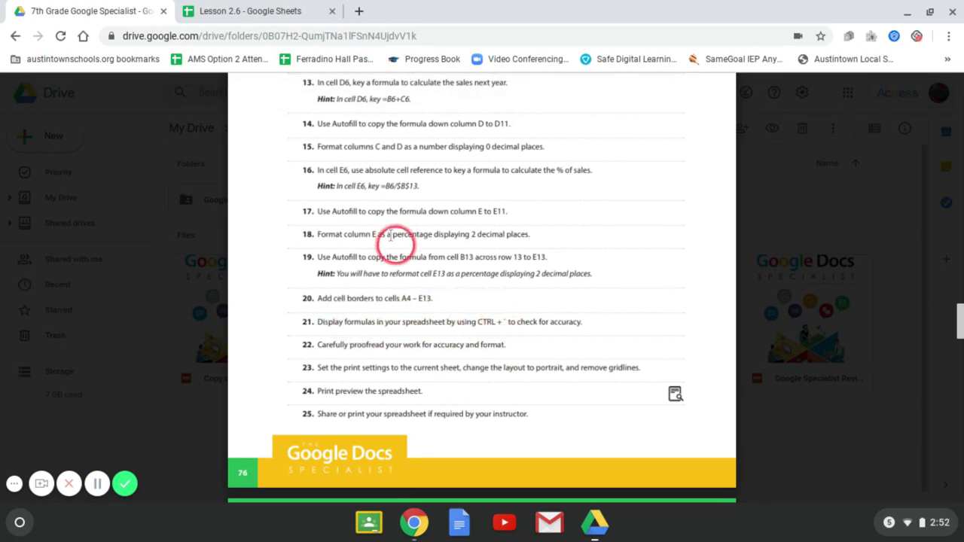
pyautogui.click(260, 14)
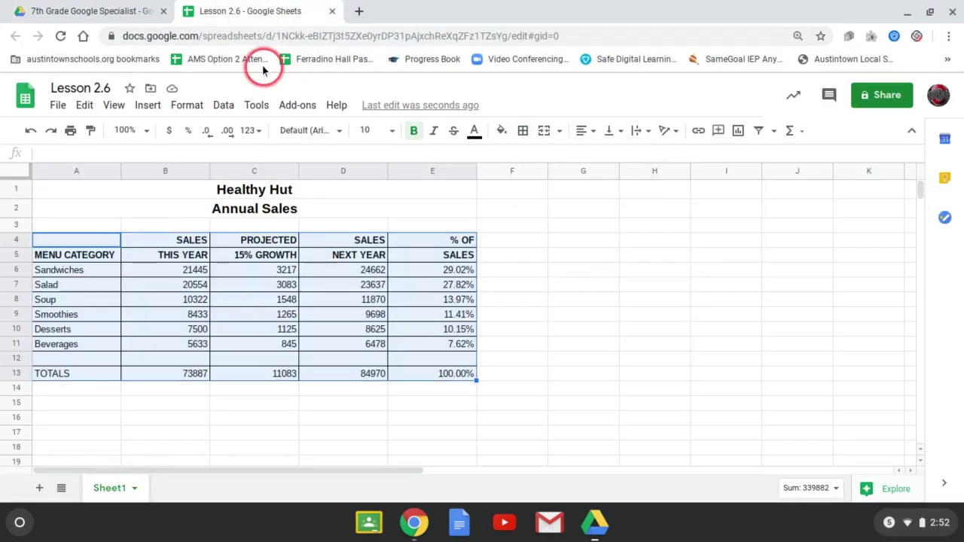
pyautogui.click(114, 106)
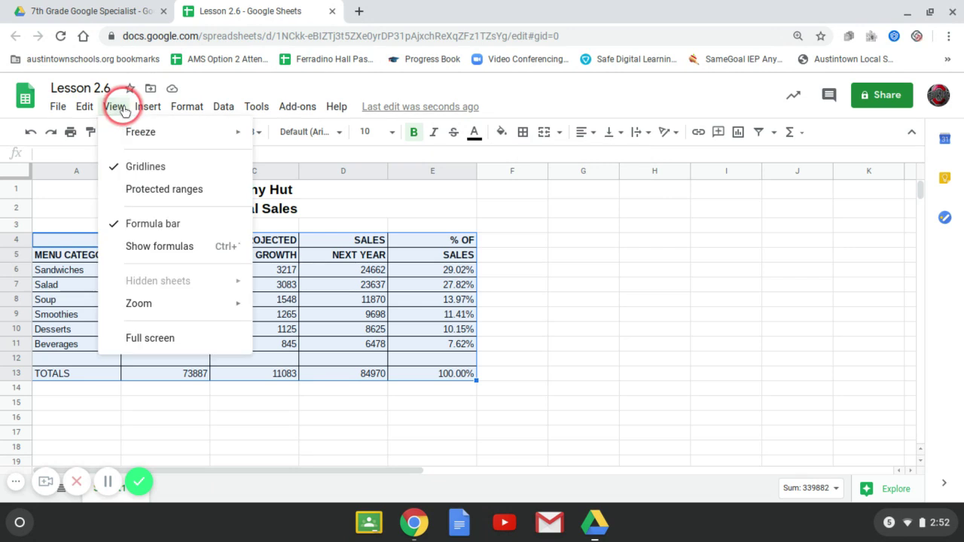
pyautogui.click(149, 249)
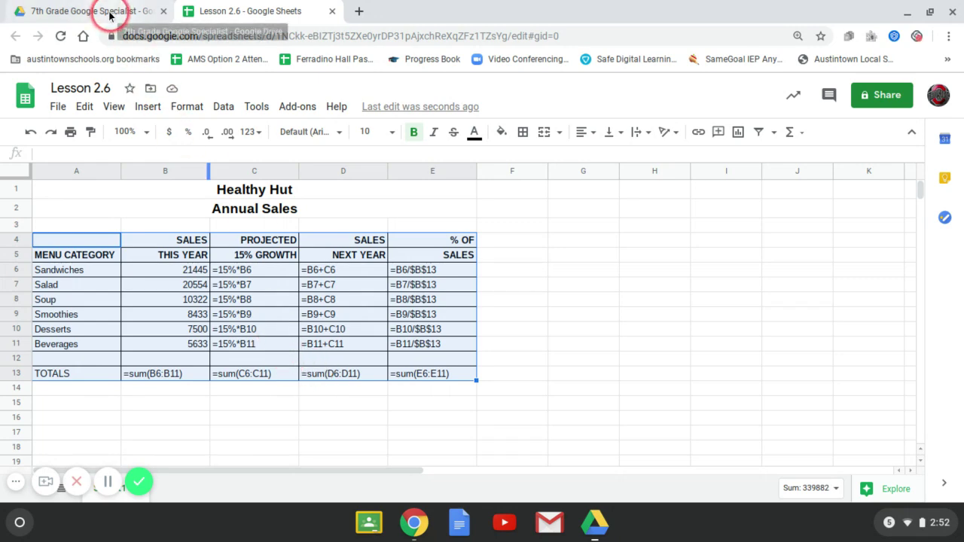
# - Review the remaining Project 2.6 instructions in the PDF, then return the spreadsheet from showing formulas to showing calculated values
pyautogui.click(92, 12)
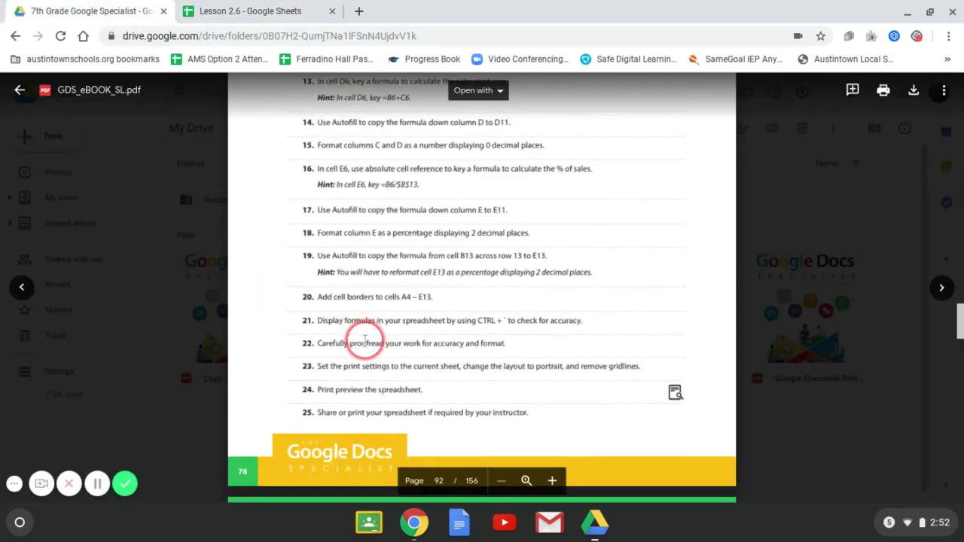
pyautogui.scroll(-1, 364, 338)
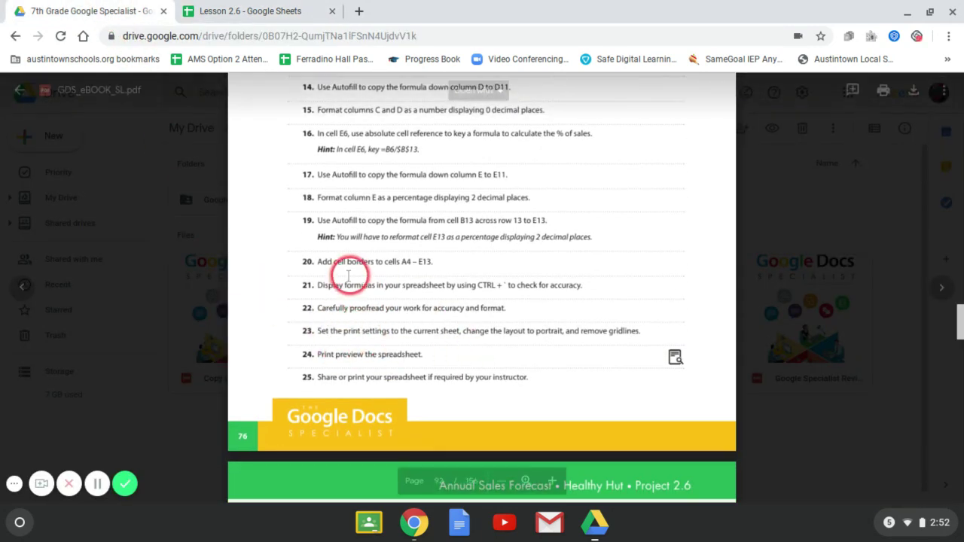
pyautogui.scroll(-5, 422, 322)
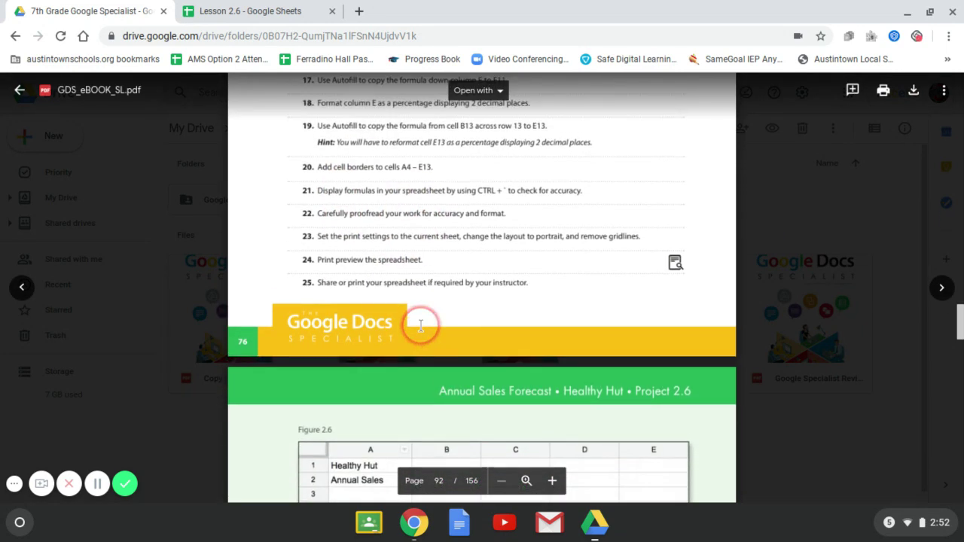
pyautogui.scroll(-4, 415, 320)
pyautogui.scroll(13, 398, 316)
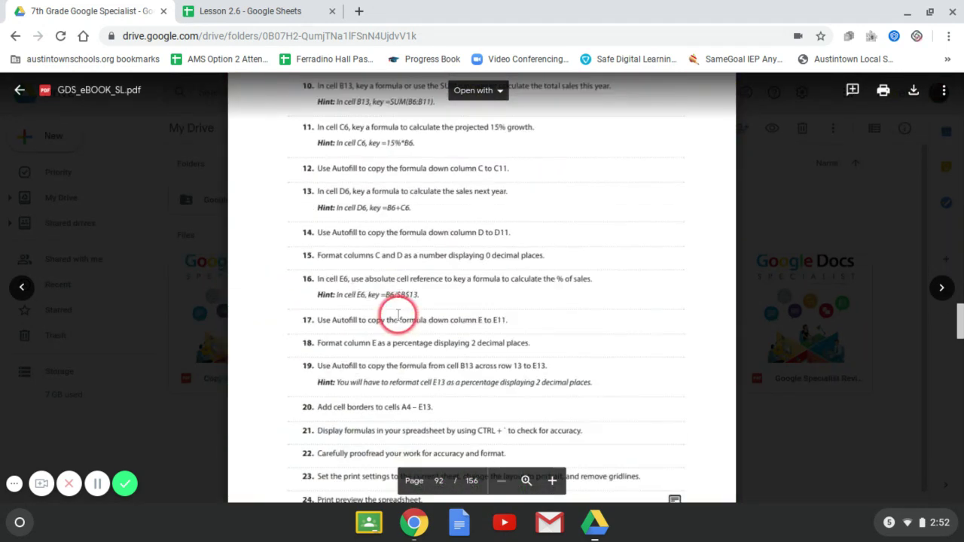
pyautogui.click(256, 15)
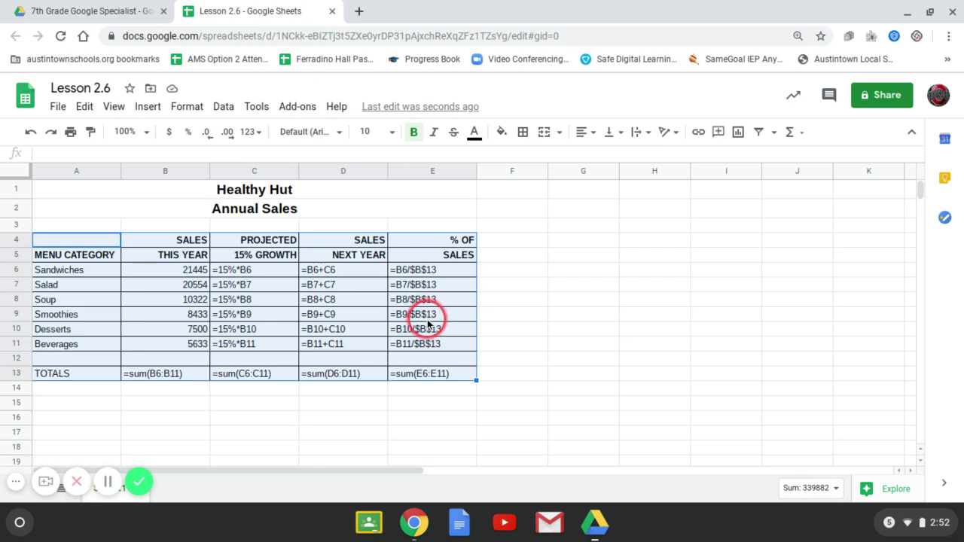
pyautogui.click(113, 106)
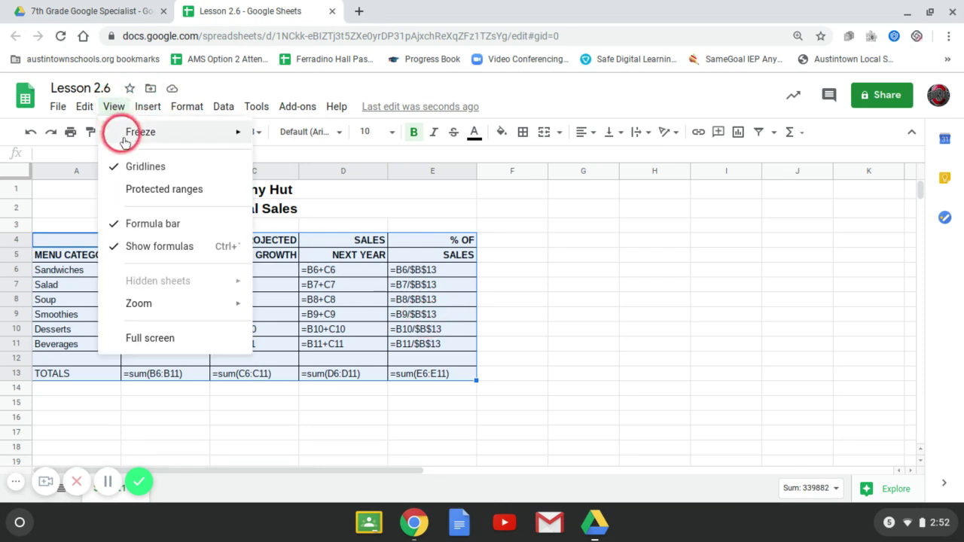
pyautogui.click(174, 249)
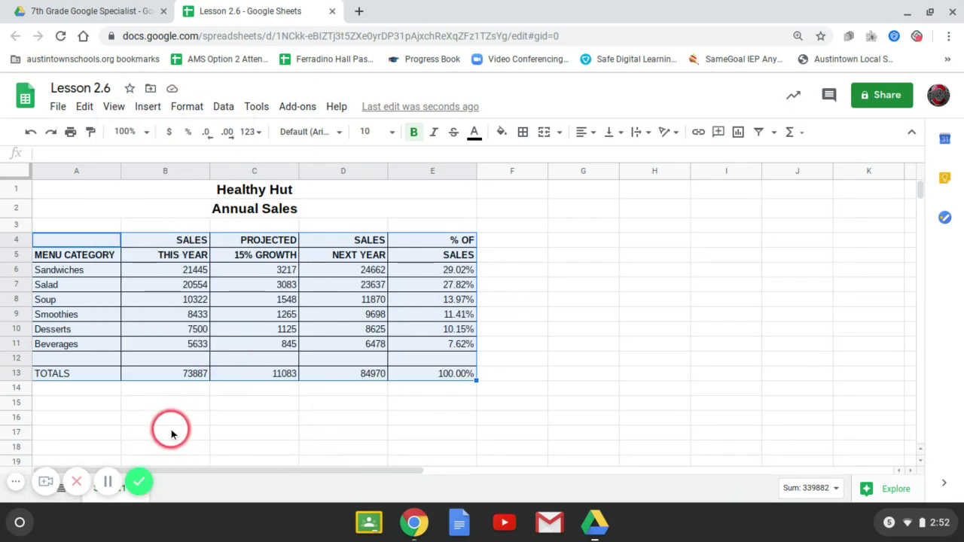